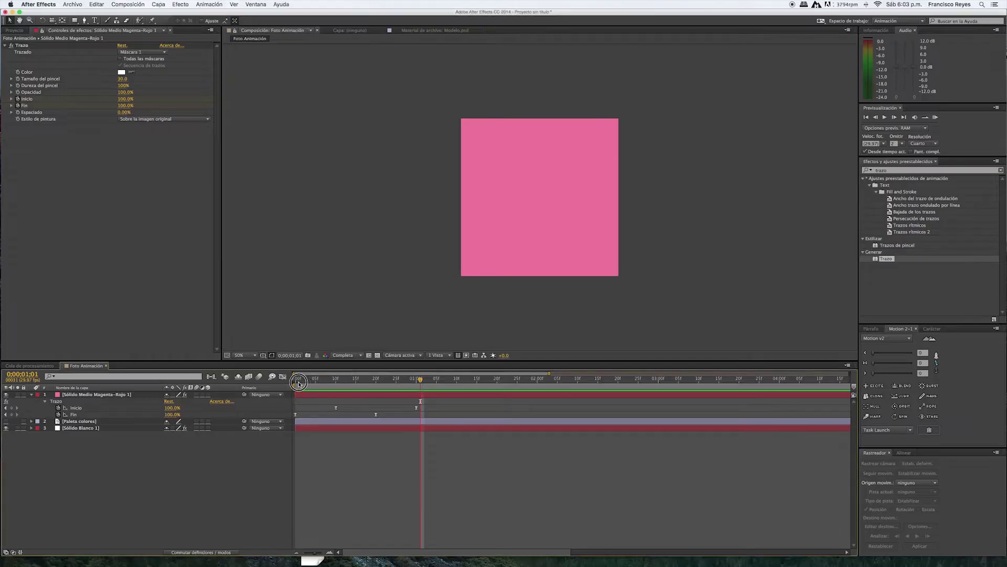
# Step: Preview the stroke animation, stop at frame 14 and select the solid to show its mask
pyautogui.moveTo(294, 378); pyautogui.dragTo(306, 380)
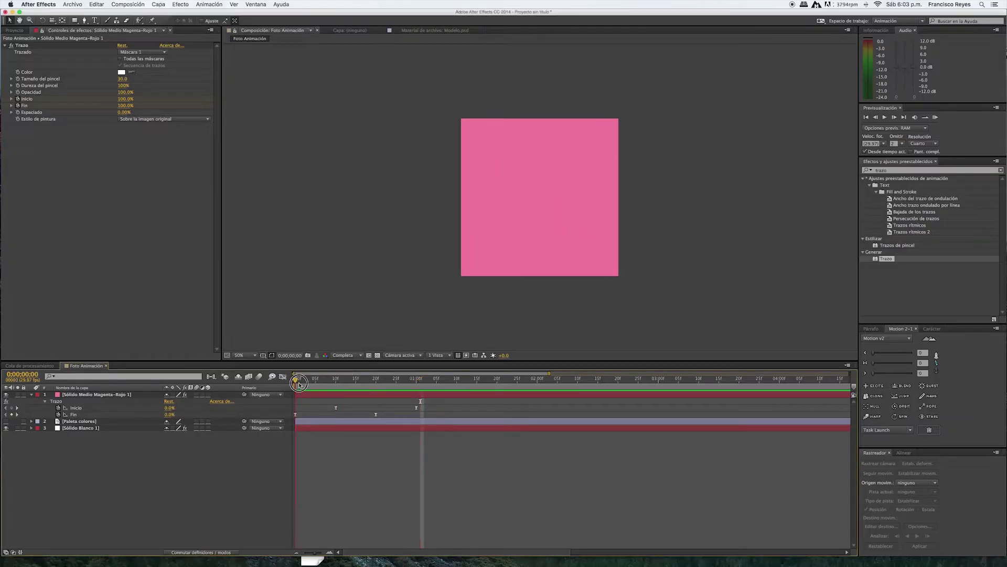
pyautogui.press('space')
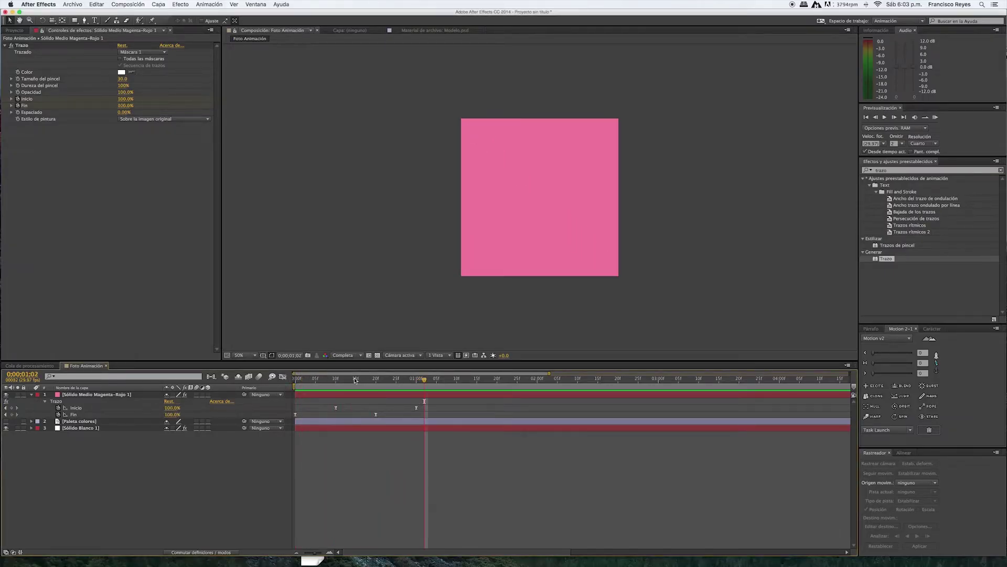
pyautogui.press('space')
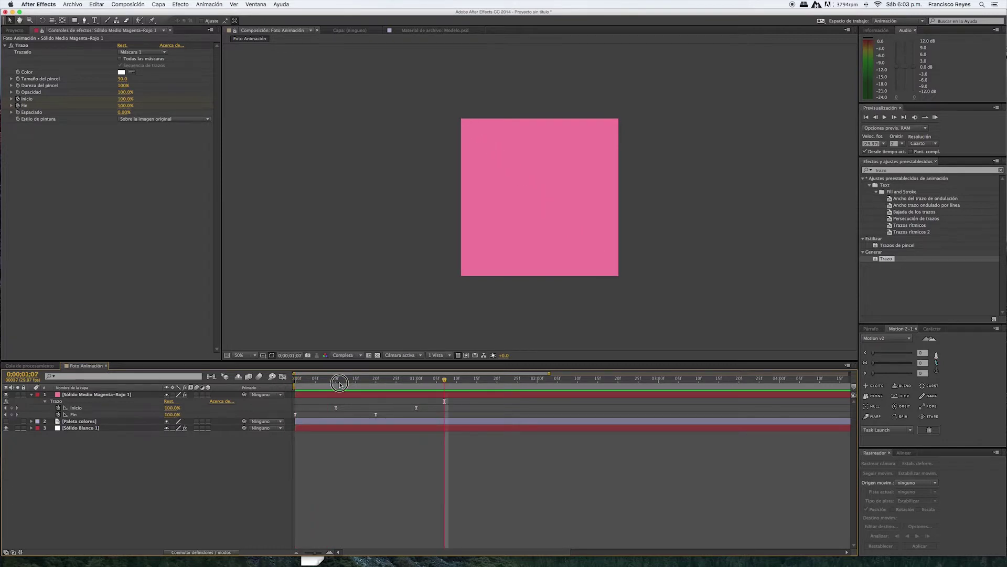
pyautogui.moveTo(336, 380); pyautogui.dragTo(351, 383)
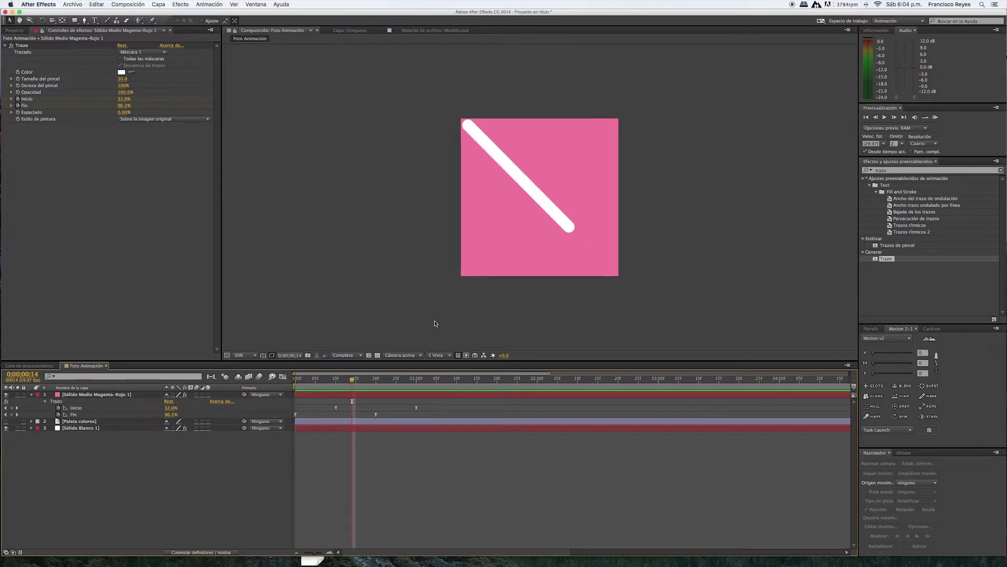
pyautogui.click(366, 385)
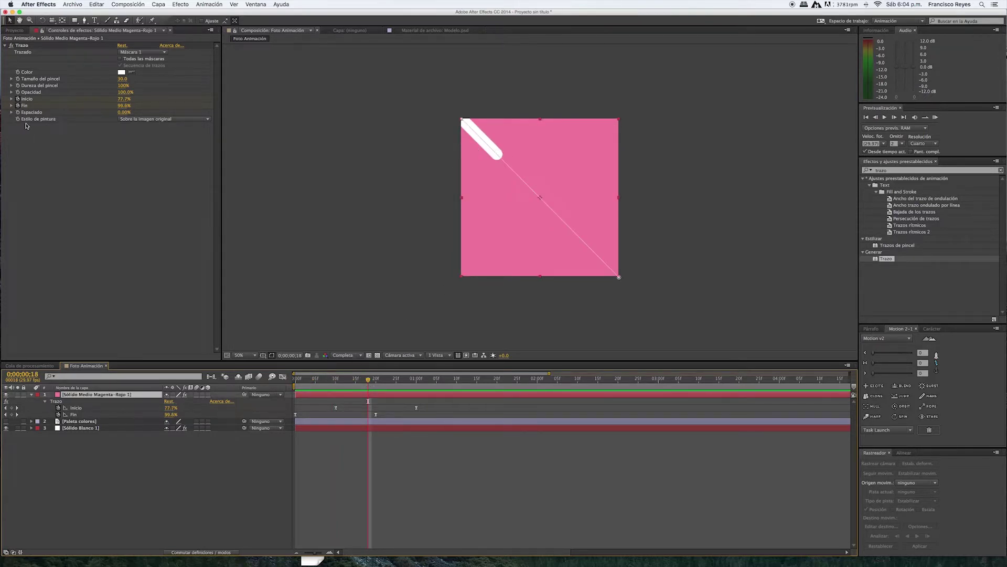
# Step: Set the Trazo Estilo de pintura to Revelar imagen original and preview the gradient reveal
pyautogui.click(161, 119)
pyautogui.click(170, 142)
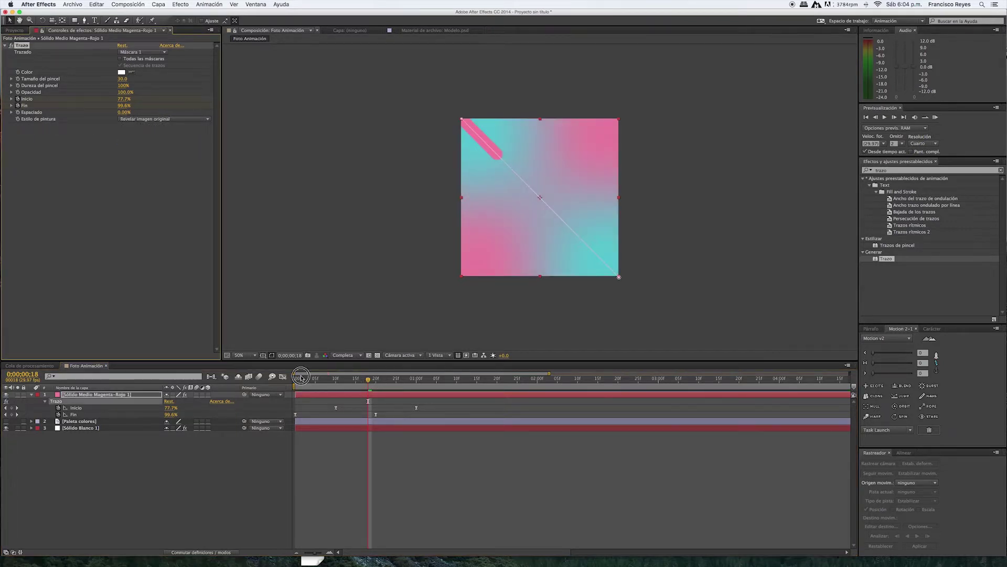
pyautogui.press('space')
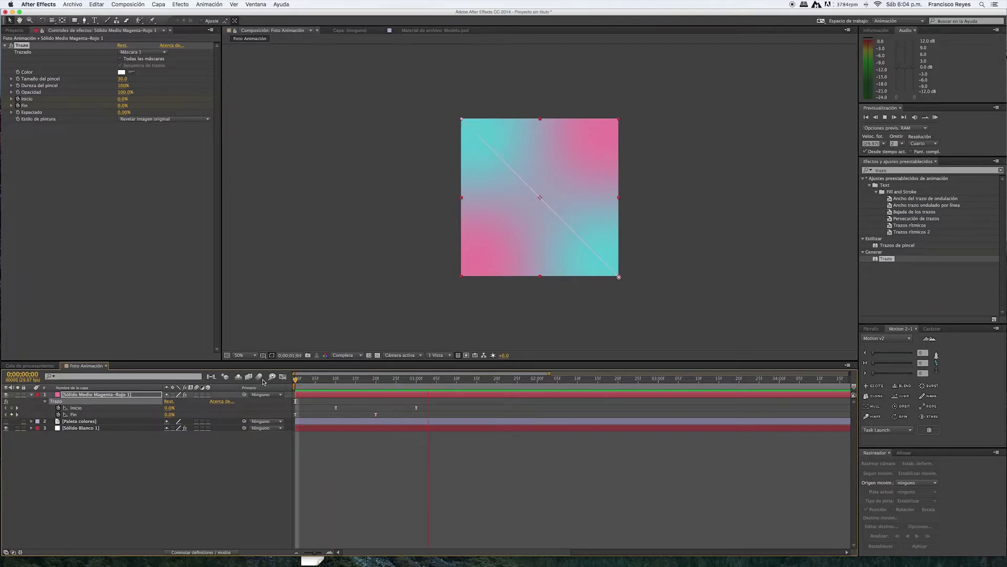
pyautogui.press('space')
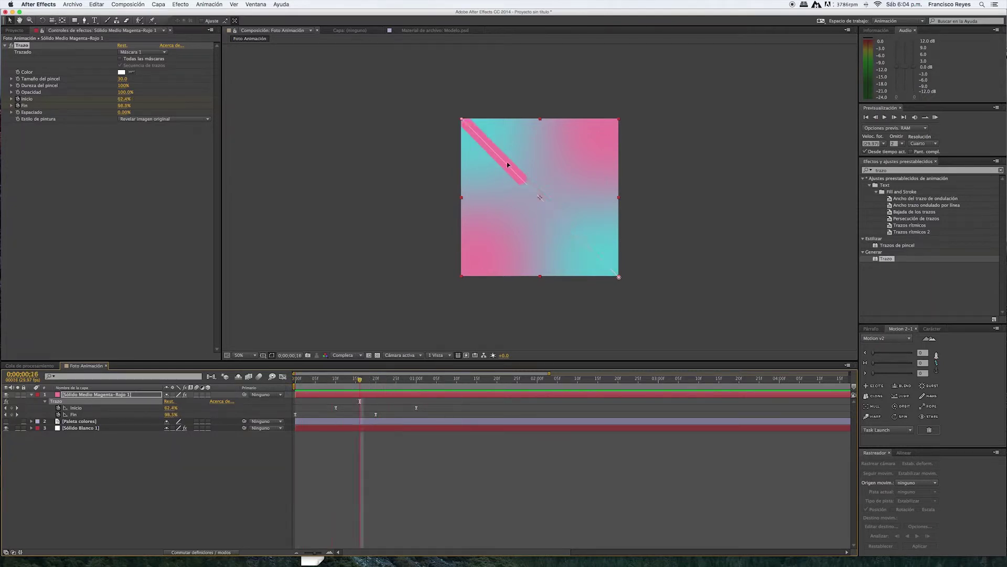
# Step: Scrub to frame 19 to check the reveal, then reselect the stroked magenta solid
pyautogui.click(110, 396)
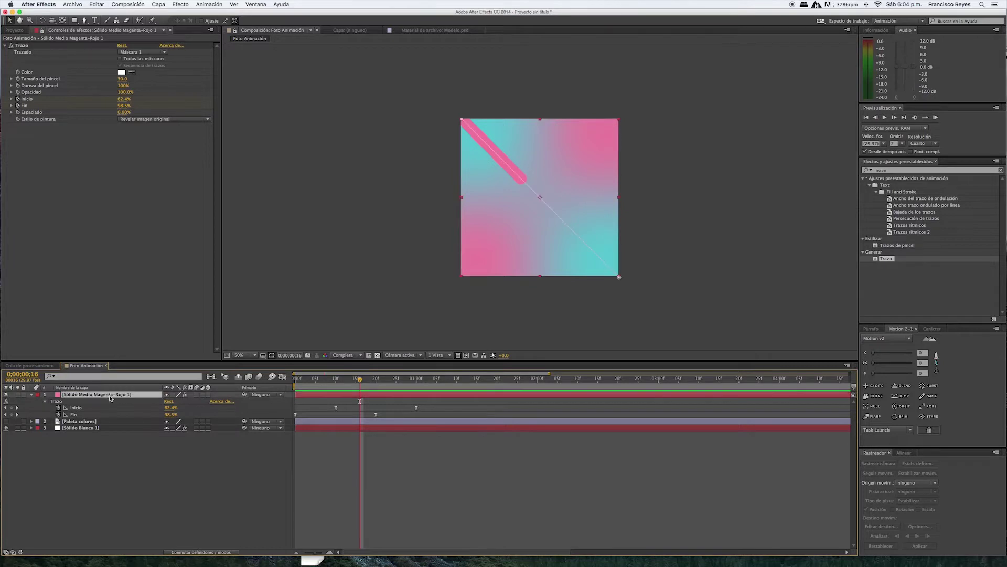
pyautogui.moveTo(374, 382); pyautogui.dragTo(381, 386)
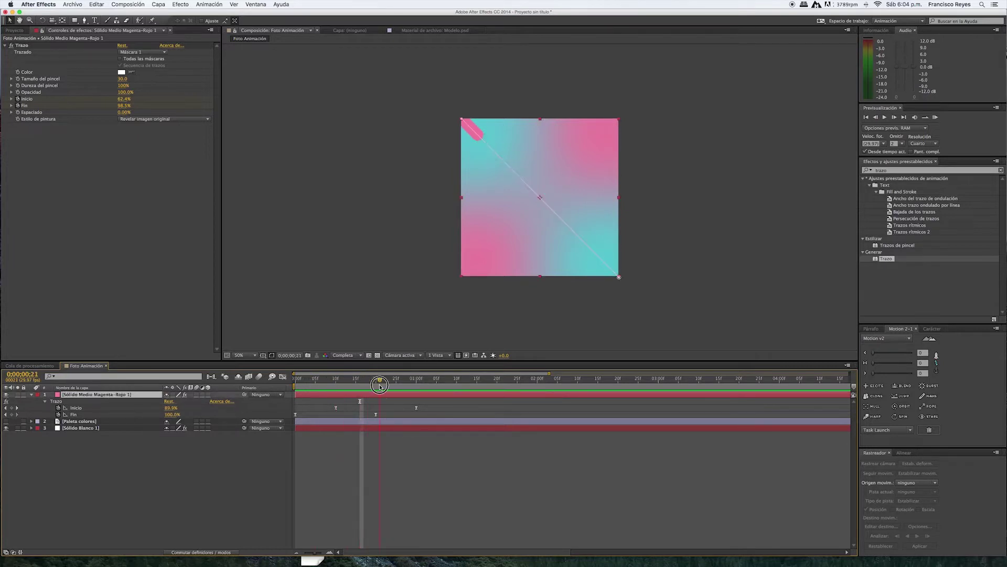
pyautogui.moveTo(381, 386); pyautogui.dragTo(373, 394)
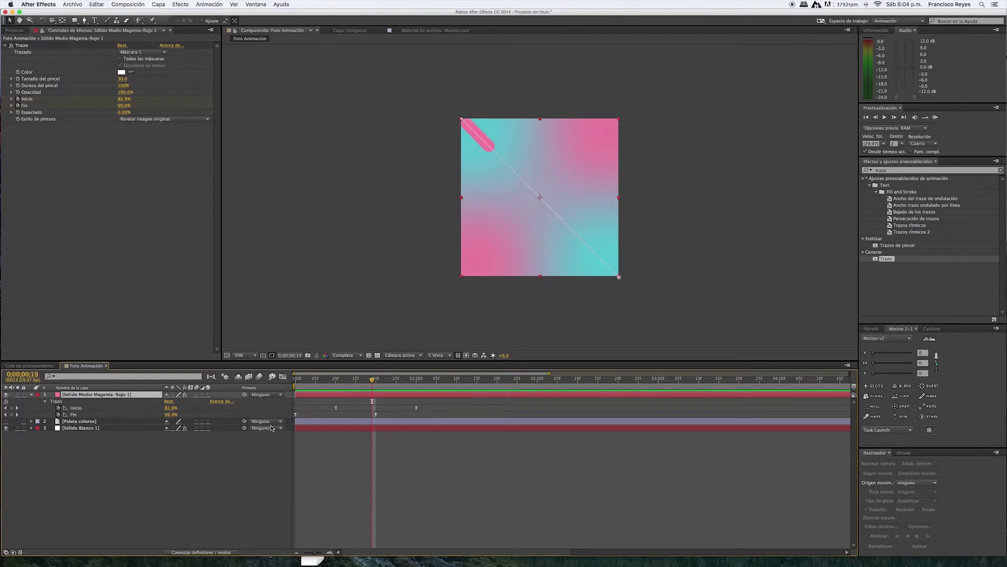
pyautogui.click(249, 451)
pyautogui.click(110, 396)
# Step: Precompose the stroked solid as 'lineas de colores' and open the new precomp
pyautogui.press('super+shift+c')
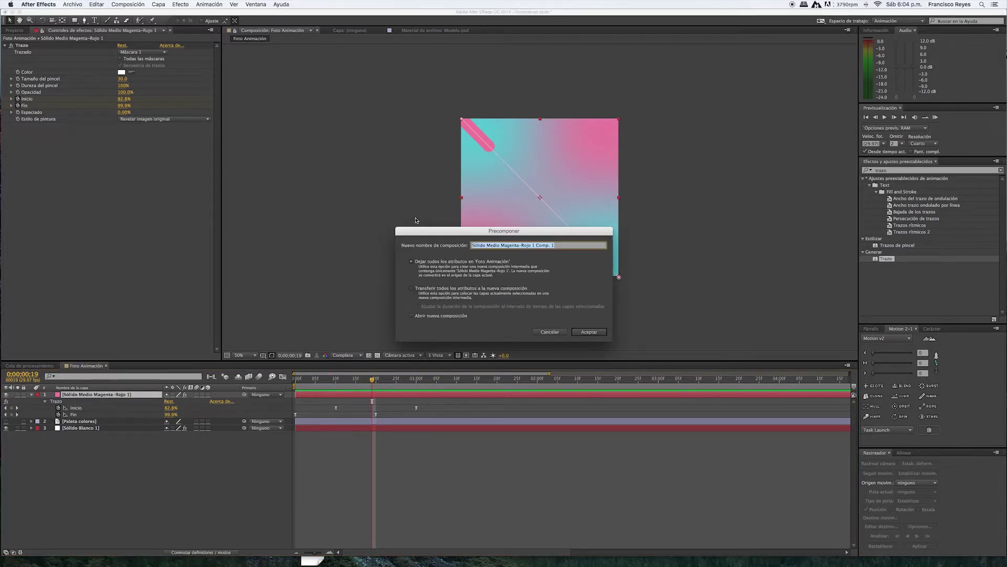
pyautogui.press('BackSpace')
pyautogui.write('lineas de colores')
pyautogui.press('Return')
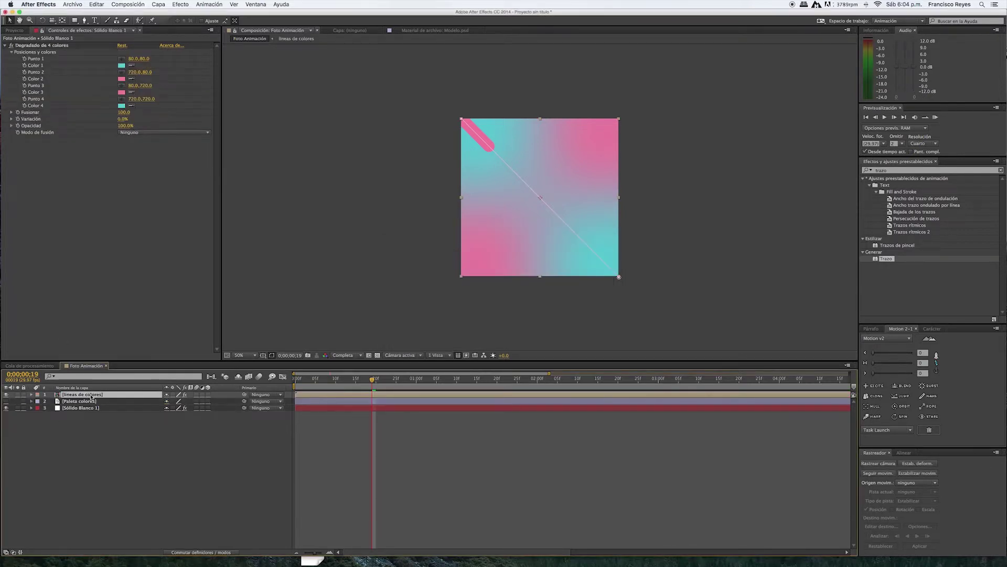
pyautogui.doubleClick(91, 397)
# Step: Take the Trazo effect off the lineas de colores layer in Foto Animación
pyautogui.moveTo(317, 384); pyautogui.dragTo(391, 387)
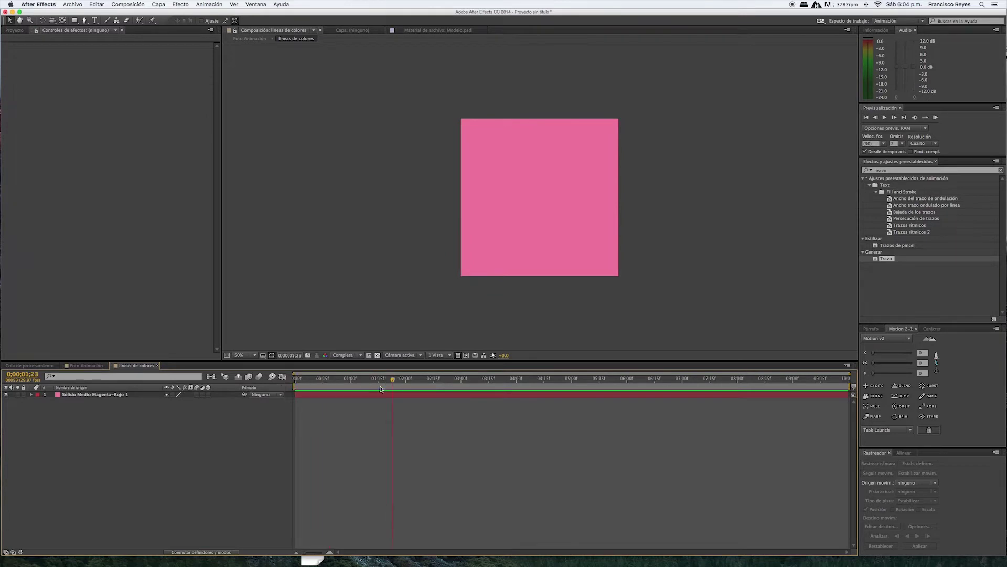
pyautogui.click(83, 366)
pyautogui.press('u')
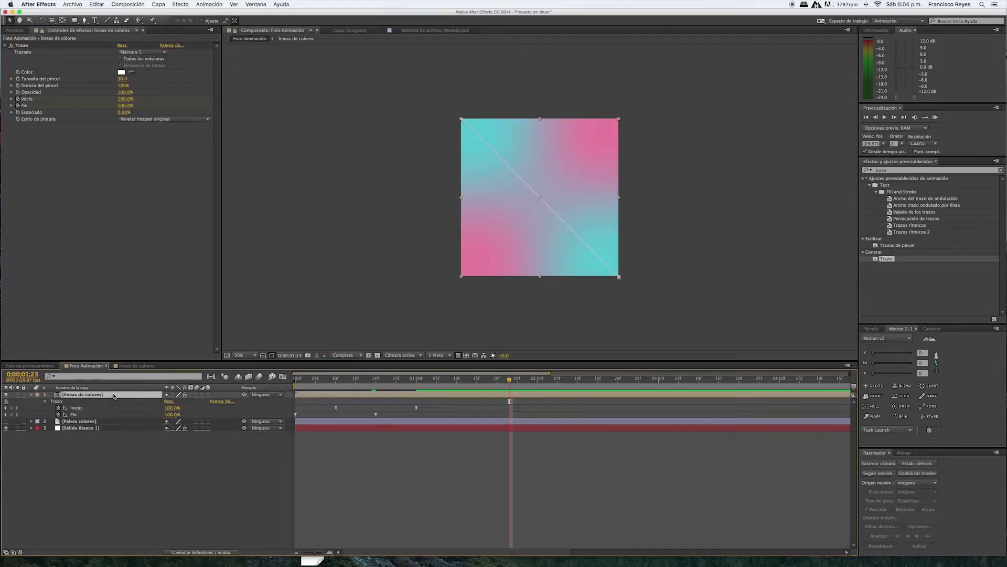
pyautogui.click(54, 402)
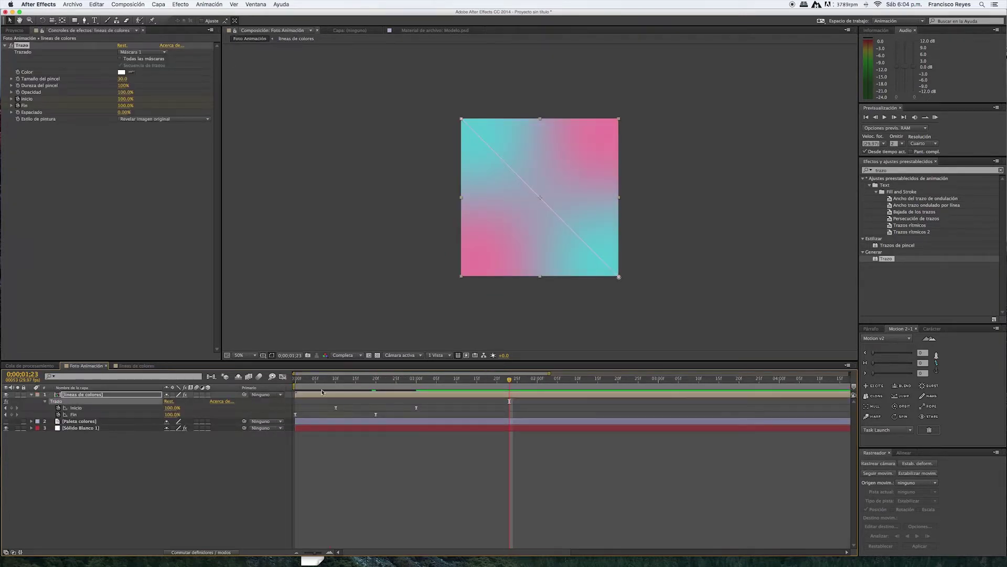
pyautogui.moveTo(336, 384); pyautogui.dragTo(305, 399)
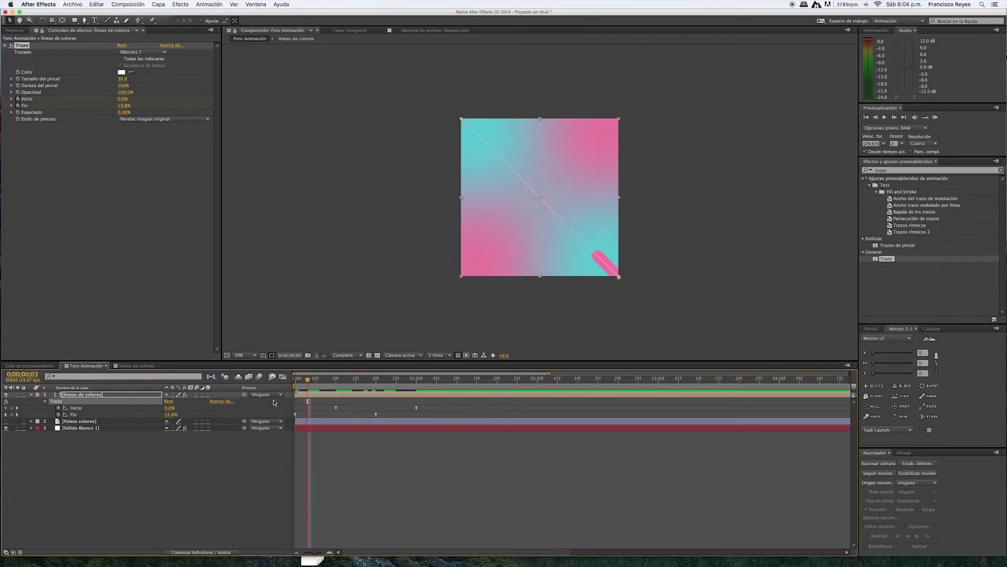
pyautogui.click(105, 456)
pyautogui.click(61, 403)
pyautogui.press('Delete')
# Step: Paste Trazo onto the inner solid, enable All Masks, and preview the stroke
pyautogui.click(138, 367)
pyautogui.click(112, 399)
pyautogui.press('u')
pyautogui.press('space')
pyautogui.click(120, 59)
pyautogui.moveTo(314, 386); pyautogui.dragTo(287, 387)
pyautogui.press('space')
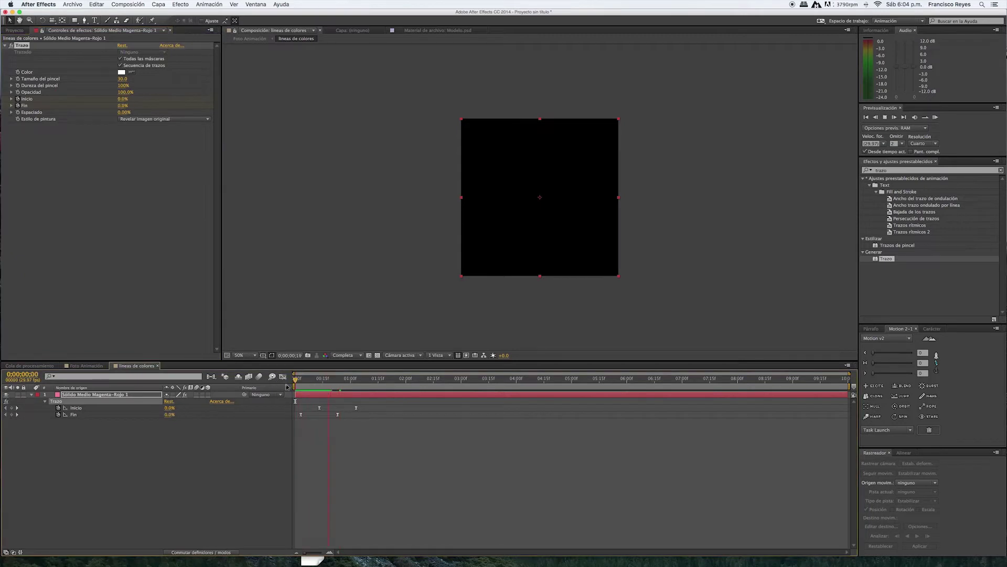
# Step: Bring the diagonal mask from the precomp layer into lineas de colores and preview the pink stroke
pyautogui.click(89, 366)
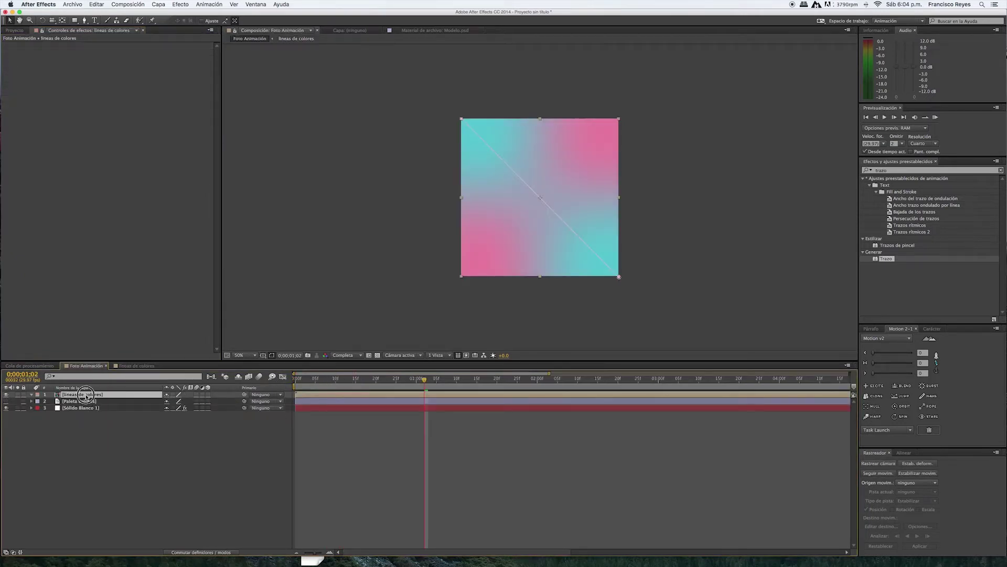
pyautogui.press('m')
pyautogui.click(74, 401)
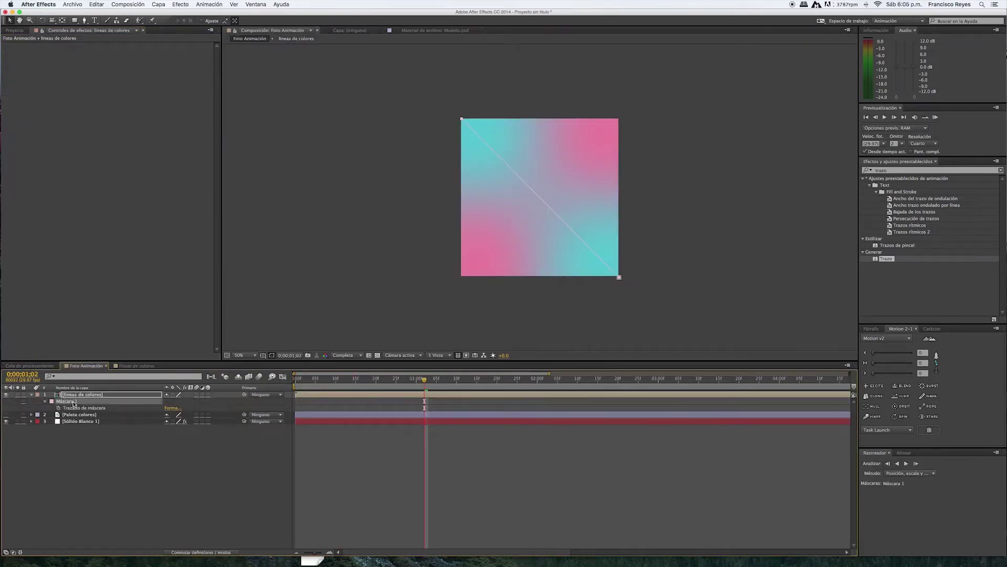
pyautogui.click(135, 365)
pyautogui.press('space')
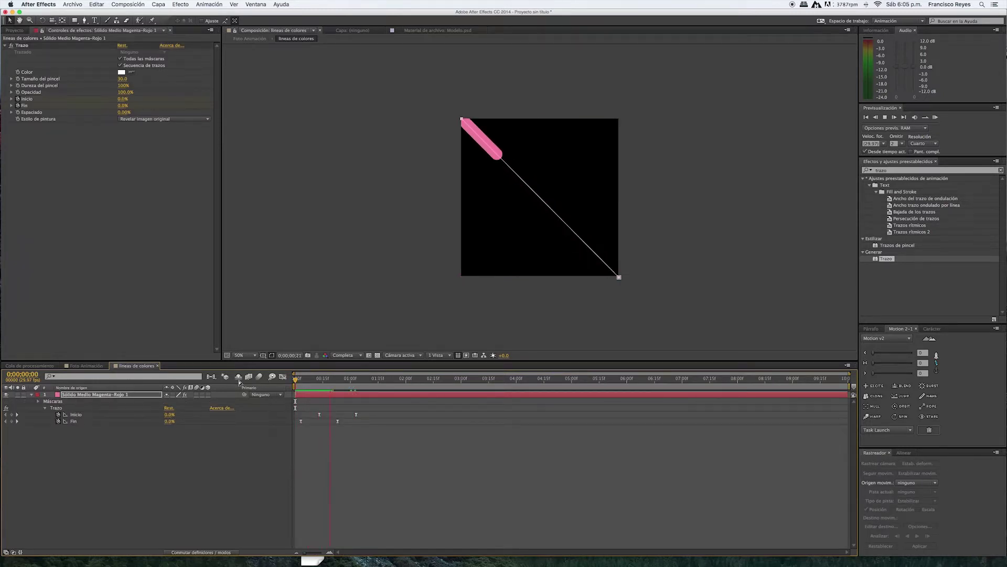
# Step: Preview the stroke in both Foto Animación and lineas de colores
pyautogui.click(87, 365)
pyautogui.press('space')
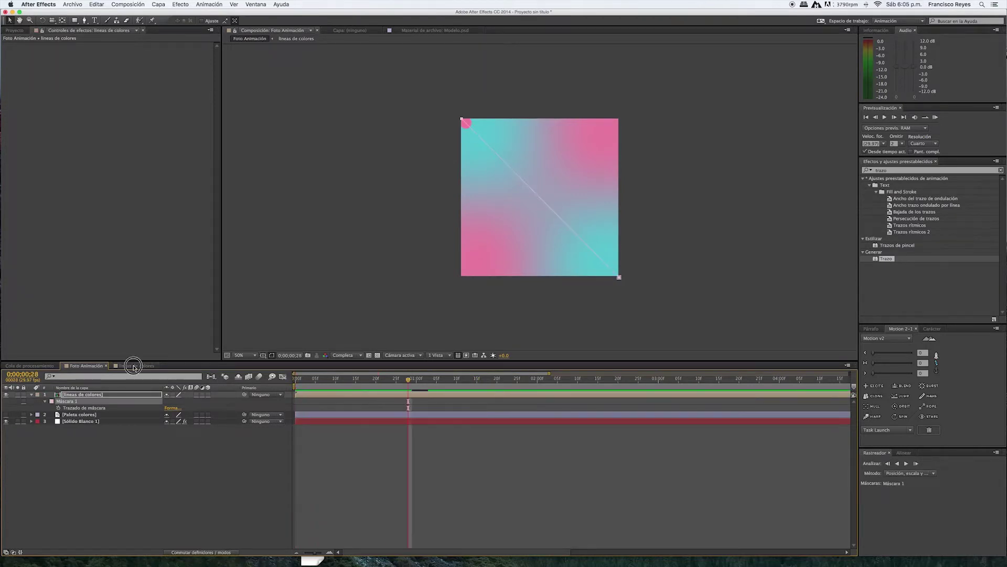
pyautogui.click(134, 365)
pyautogui.press('space')
pyautogui.press('space')
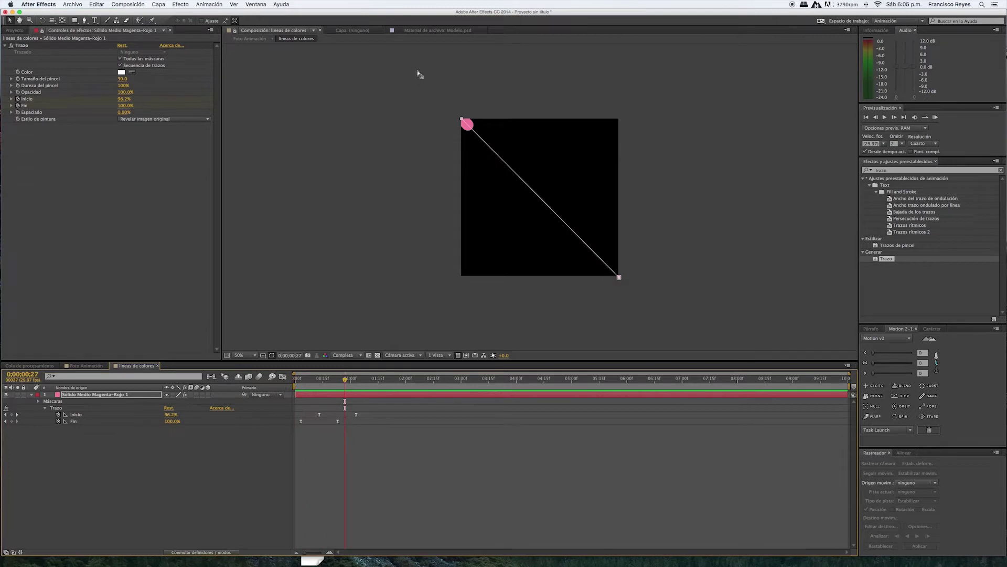
# Step: Duplicate the stroked solid with Ctrl+D and shift the copy's Start/End keyframes later
pyautogui.moveTo(346, 385); pyautogui.dragTo(339, 385)
pyautogui.moveTo(337, 381)
pyautogui.mouseDown()
pyautogui.moveTo(302, 393)
pyautogui.moveTo(326, 394)
pyautogui.mouseUp()
pyautogui.hotkey('ctrl', 'd')
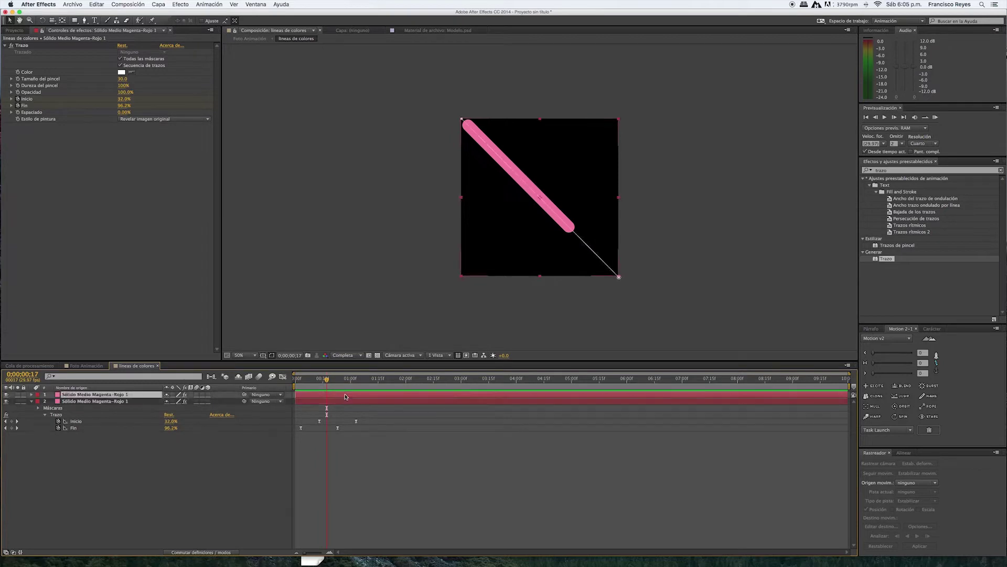
pyautogui.press('u')
pyautogui.moveTo(339, 394)
pyautogui.mouseDown()
pyautogui.moveTo(348, 396)
pyautogui.moveTo(327, 383)
pyautogui.moveTo(358, 382)
pyautogui.mouseUp()
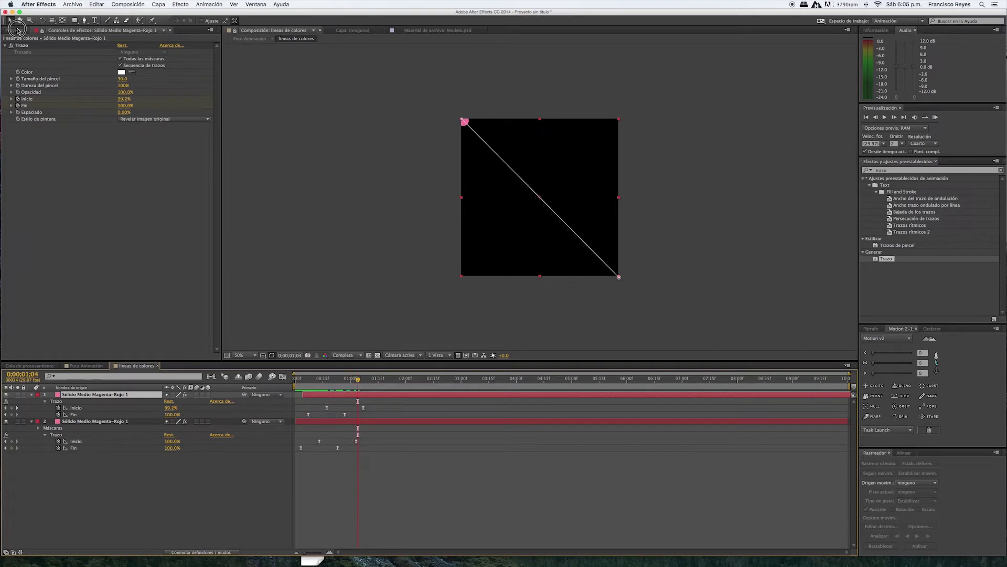
pyautogui.click(16, 30)
# Step: Add the Paleta colores image to lineas de colores and select the second stroke layer
pyautogui.moveTo(28, 109); pyautogui.dragTo(512, 250)
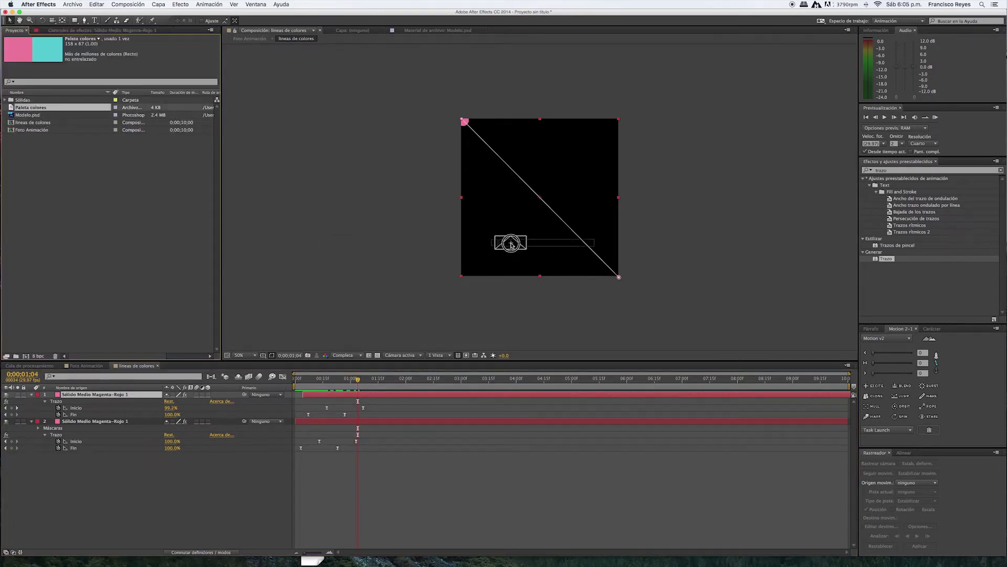
pyautogui.click(332, 401)
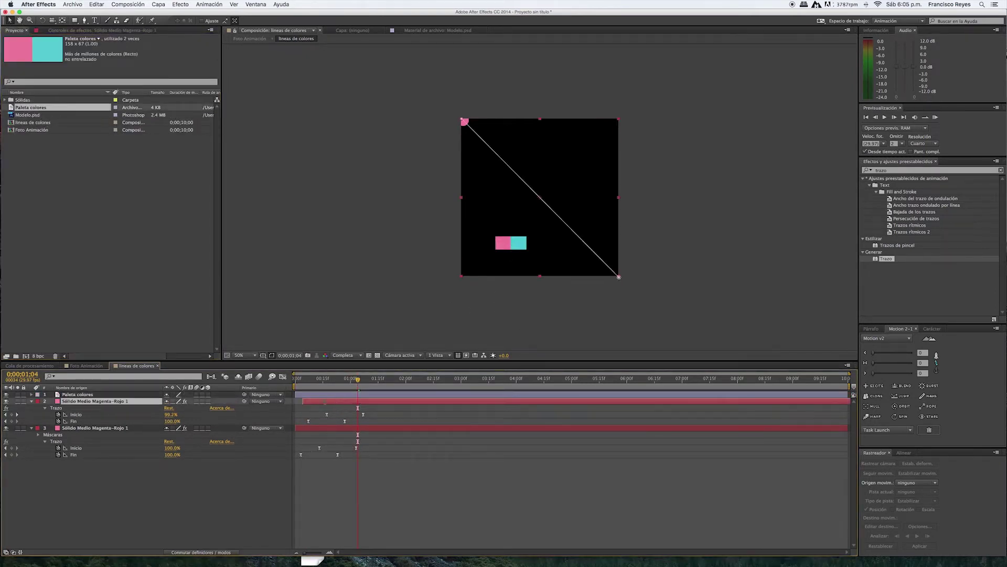
pyautogui.click(122, 476)
pyautogui.click(112, 401)
# Step: Replace that layer with a new cyan solid eyedropped from the palette, Sólido Medio Cian 1
pyautogui.hotkey('ctrl', 'shift', 'y')
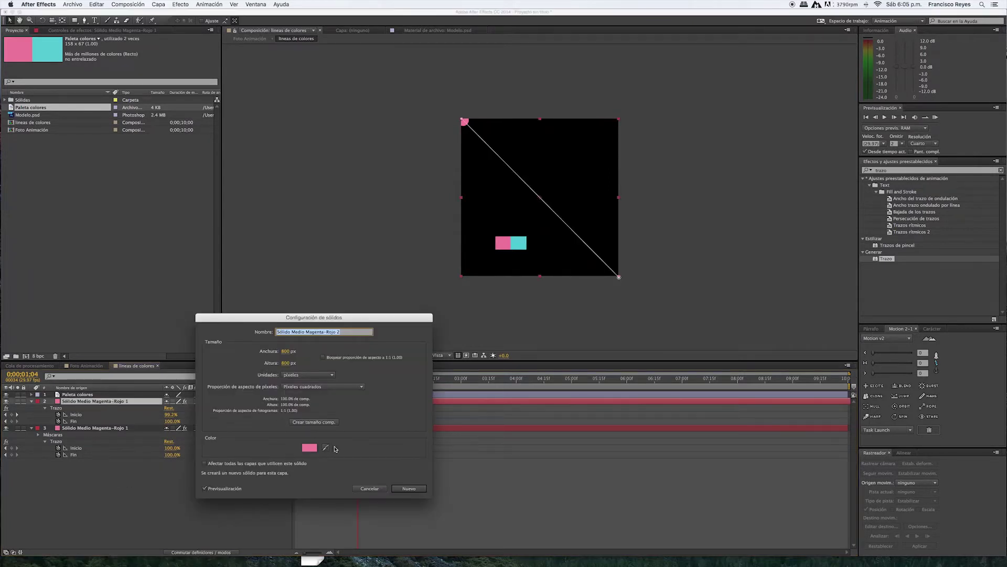
pyautogui.click(325, 447)
pyautogui.click(521, 243)
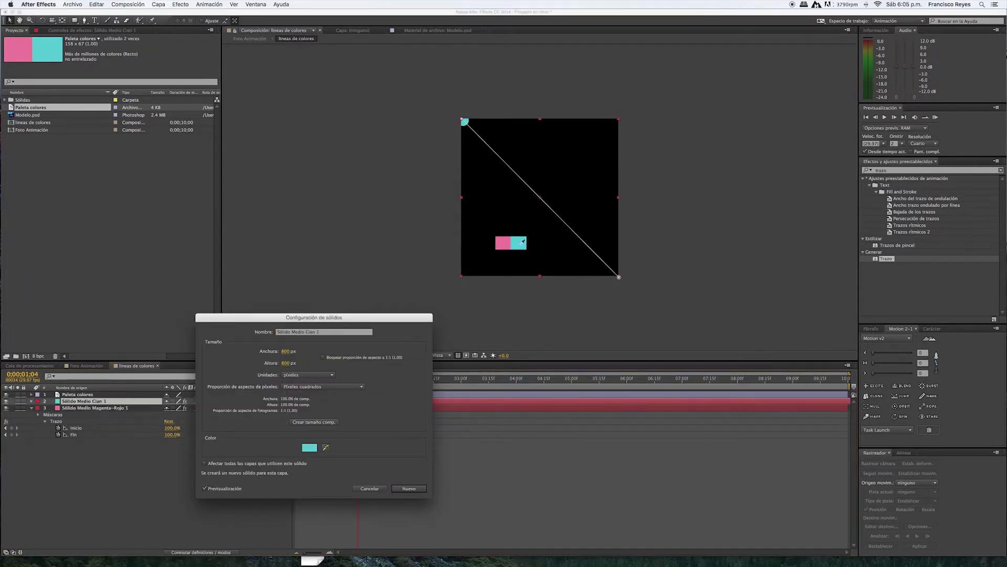
pyautogui.click(410, 489)
pyautogui.moveTo(330, 380)
pyautogui.mouseDown()
pyautogui.moveTo(354, 383)
pyautogui.moveTo(273, 380)
pyautogui.mouseUp()
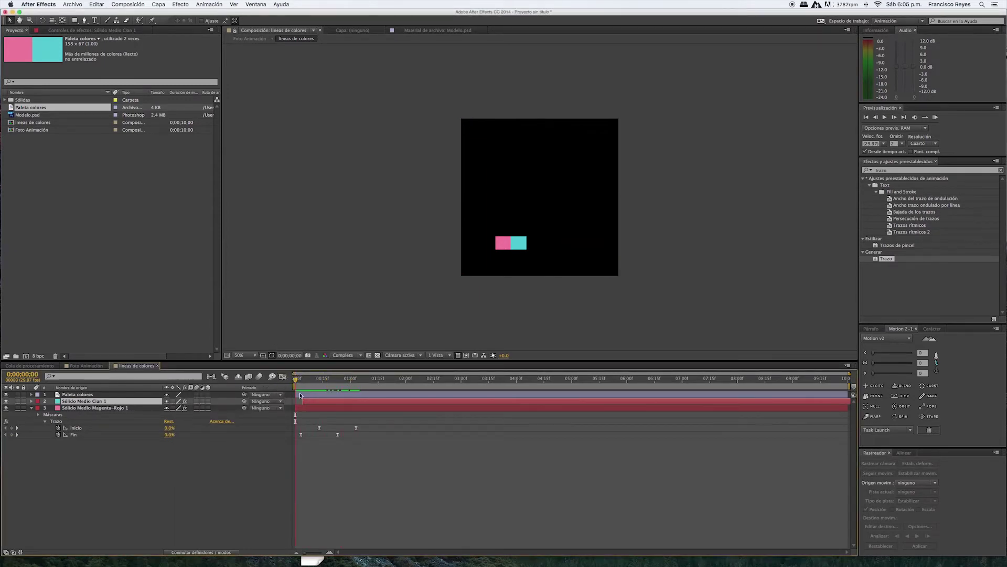
# Step: Hide the Paleta colores layer and preview the strokes from the start
pyautogui.click(310, 396)
pyautogui.click(7, 394)
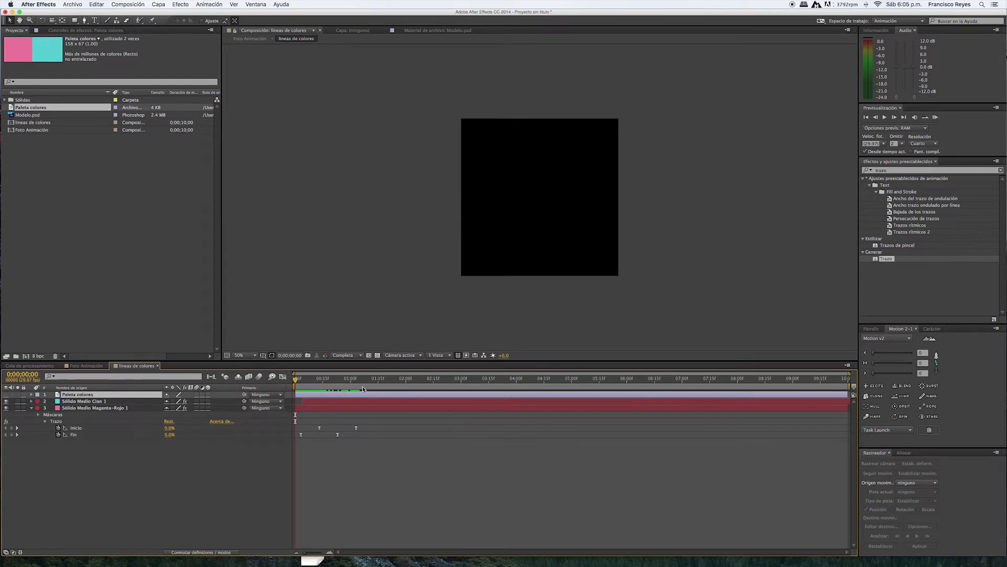
pyautogui.press('space')
# Step: Shift the cyan stroke layer slightly later and preview the offset
pyautogui.click(330, 553)
pyautogui.click(343, 401)
pyautogui.press('u')
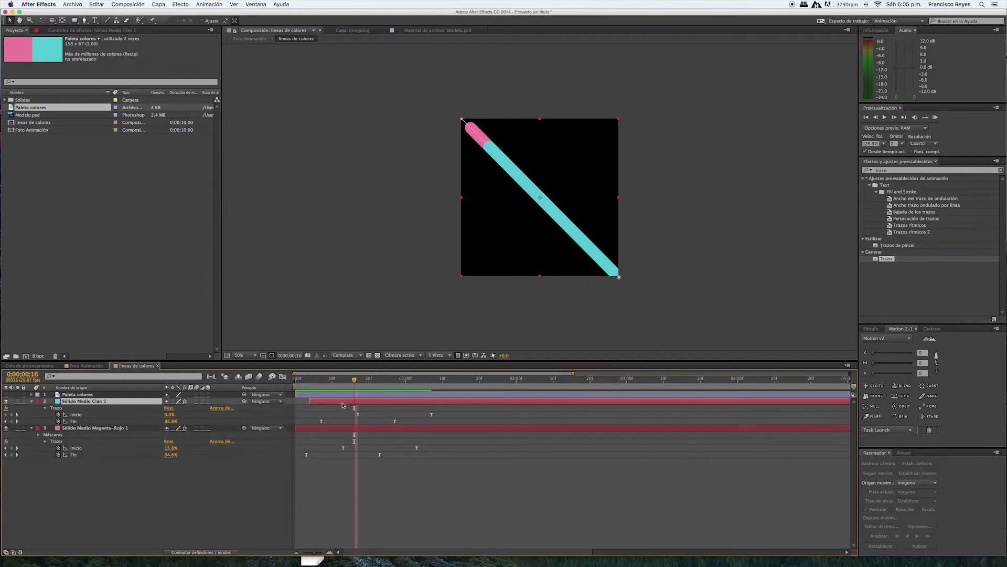
pyautogui.moveTo(334, 405); pyautogui.dragTo(356, 404)
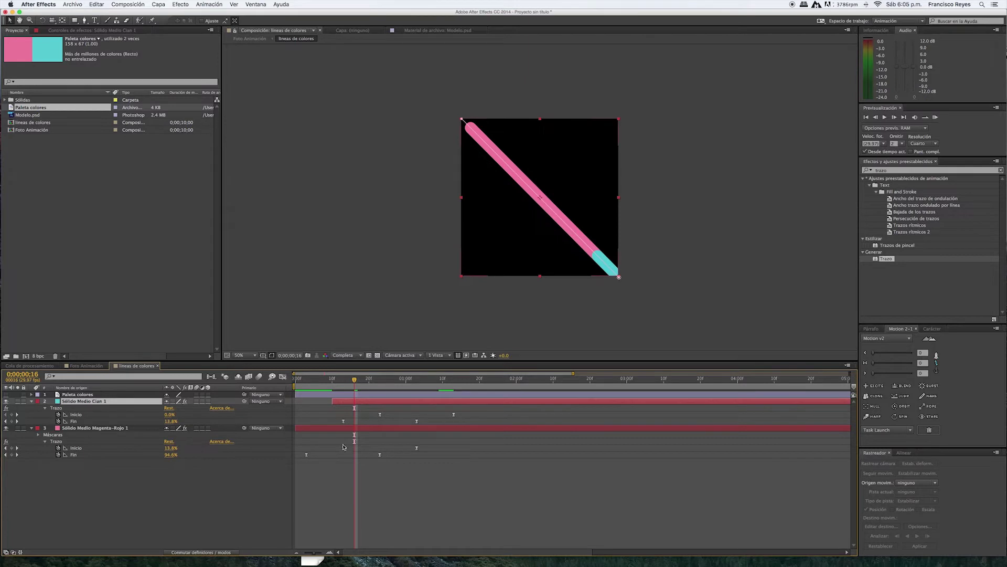
pyautogui.press('space')
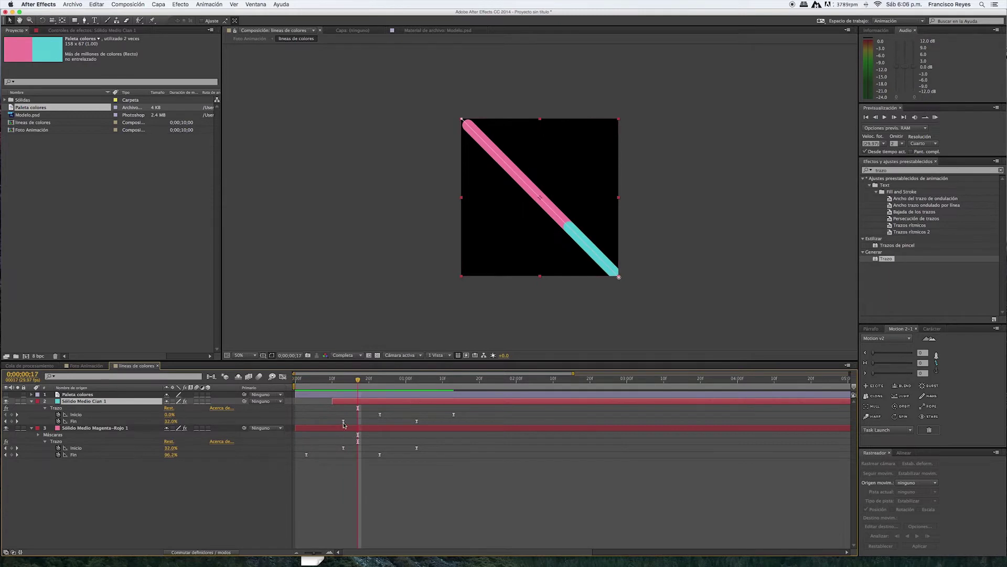
# Step: Select the cyan and magenta-red solids and duplicate them
pyautogui.click(403, 401)
pyautogui.click(351, 429)
pyautogui.keyDown('shift'); pyautogui.click(357, 403); pyautogui.keyUp('shift')
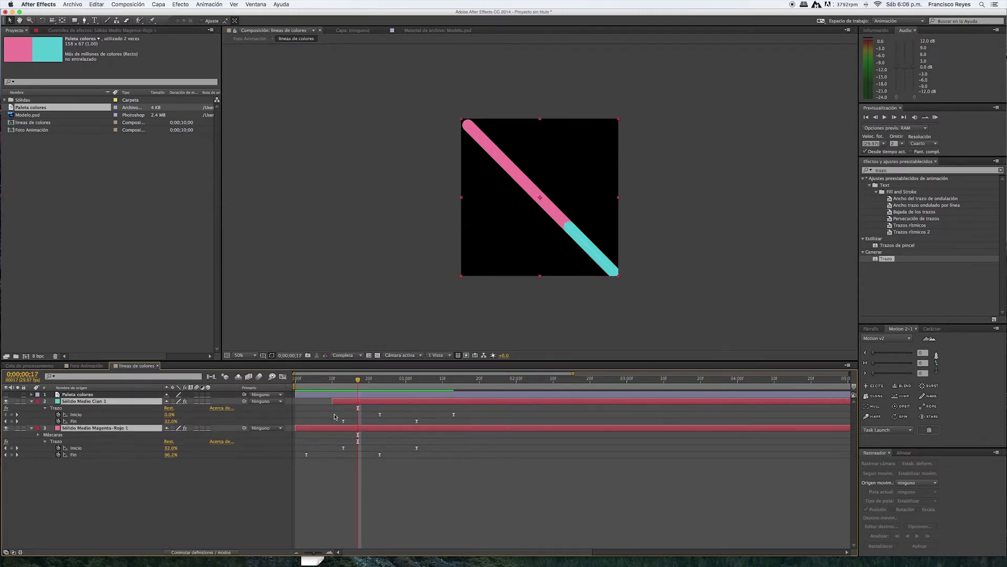
pyautogui.press('super+d')
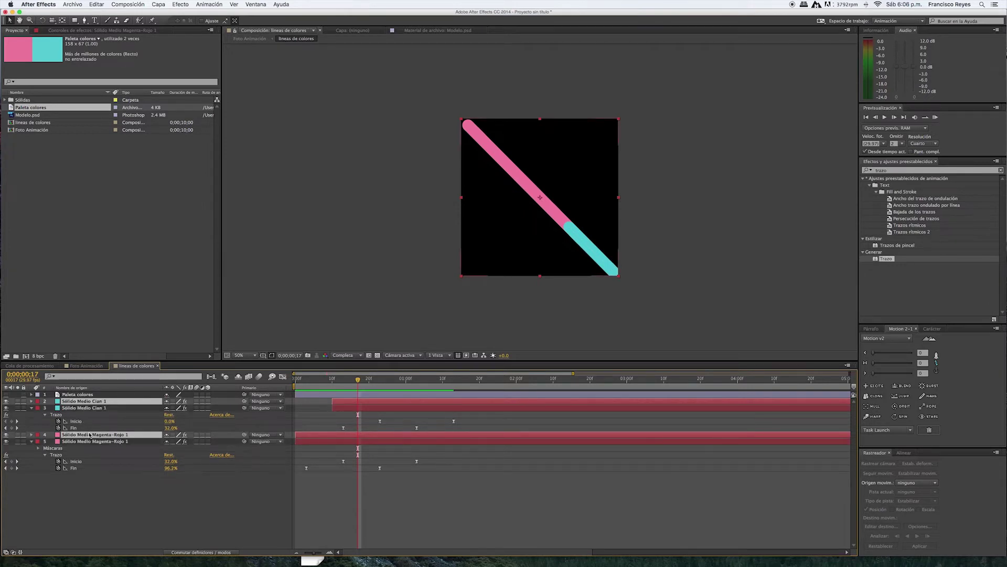
# Step: Move the duplicated pair above the originals, delay it 20 frames, and preview
pyautogui.press('super+shift+bracketleft')
pyautogui.moveTo(113, 462); pyautogui.dragTo(111, 400)
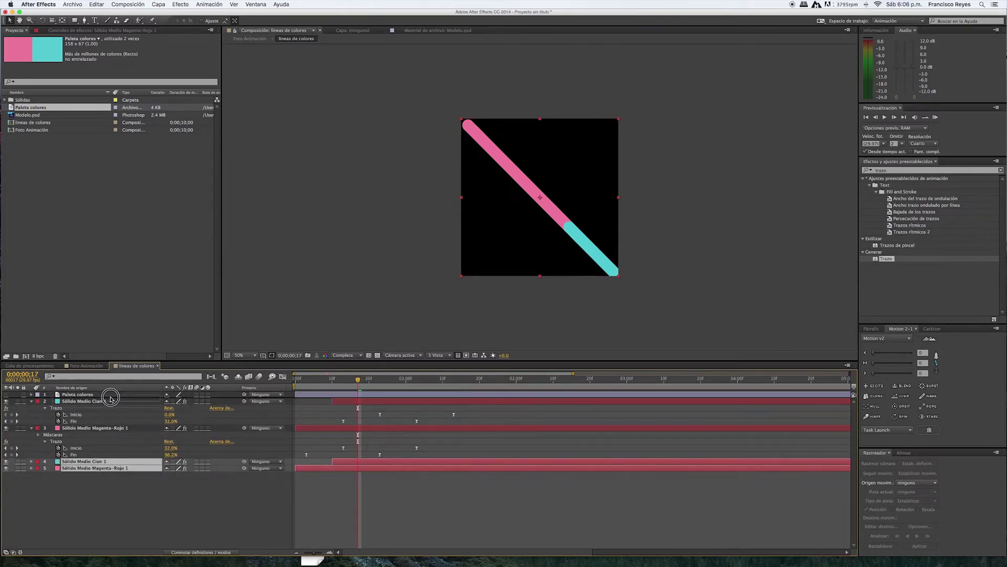
pyautogui.press('u')
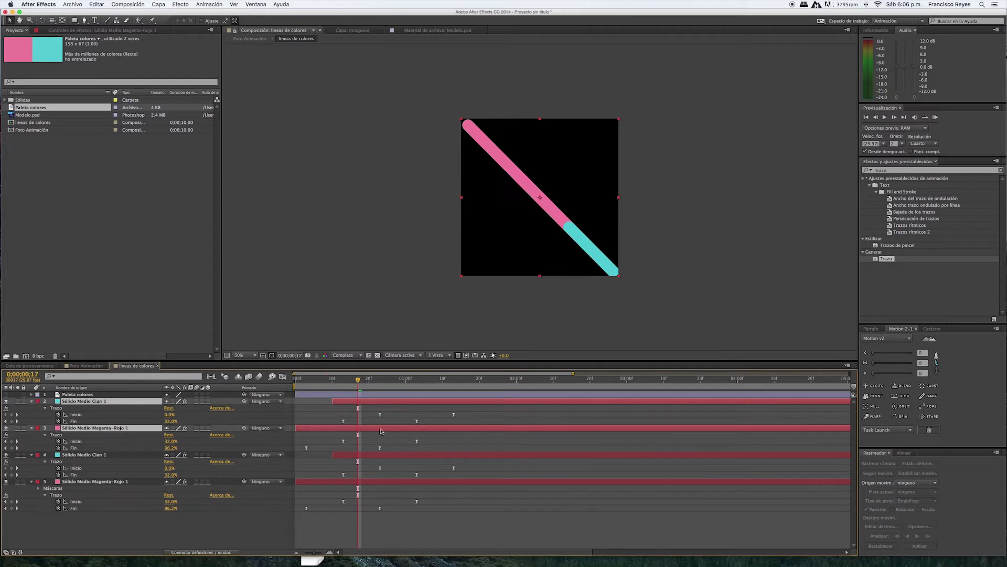
pyautogui.moveTo(374, 379); pyautogui.dragTo(380, 378)
pyautogui.moveTo(442, 427); pyautogui.dragTo(474, 428)
pyautogui.press('Home')
pyautogui.press('space')
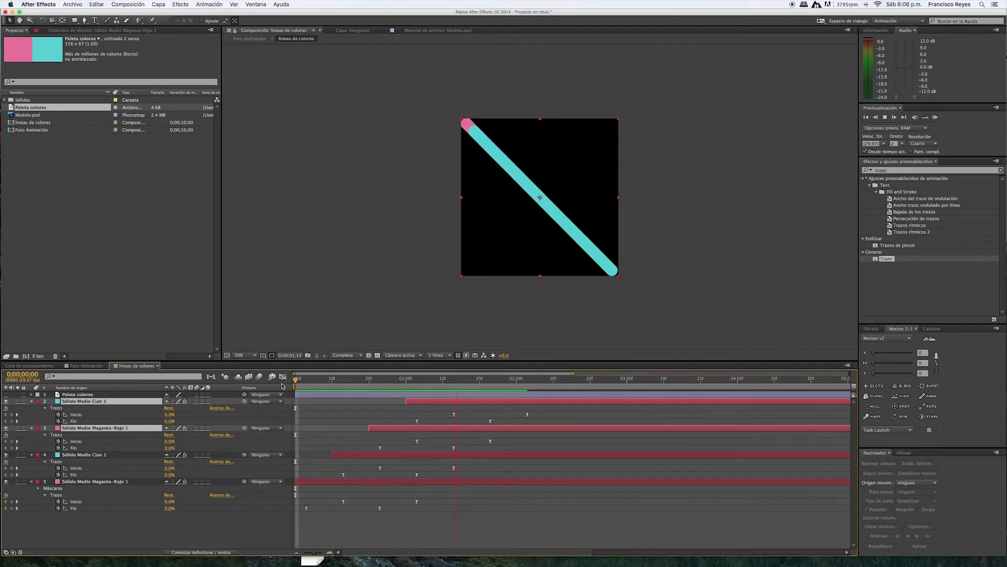
pyautogui.press('space')
# Step: Duplicate all four stroke layers and place the copies below the originals
pyautogui.click(326, 458)
pyautogui.click(82, 483)
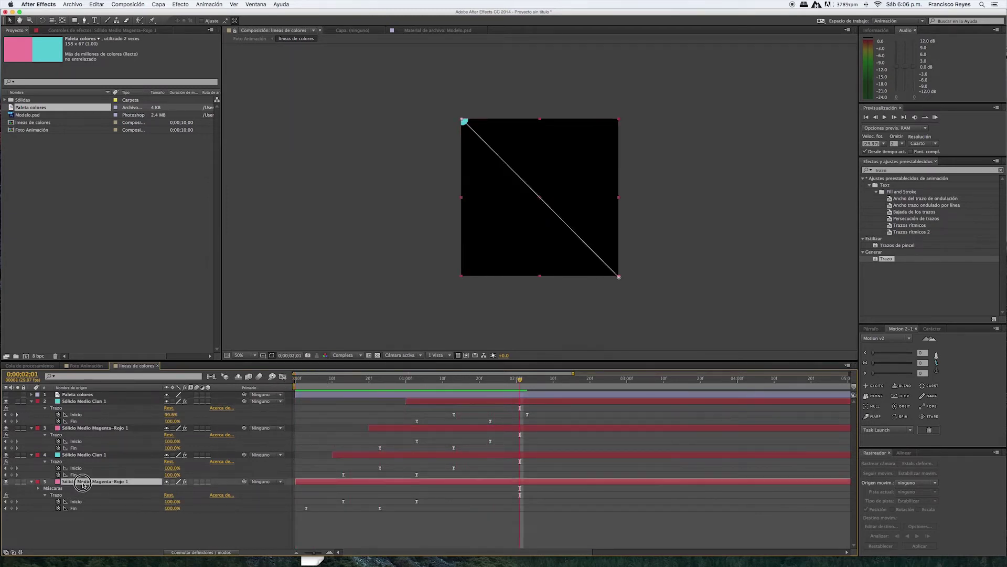
pyautogui.keyDown('shift'); pyautogui.click(82, 402); pyautogui.keyUp('shift')
pyautogui.hotkey('ctrl', 'd')
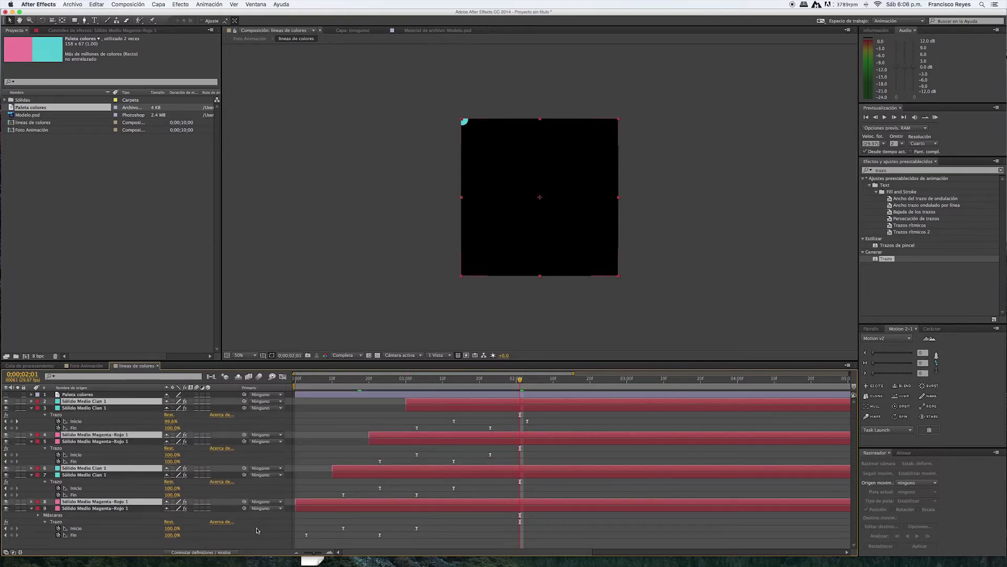
pyautogui.moveTo(134, 504)
pyautogui.mouseDown()
pyautogui.moveTo(133, 524)
pyautogui.moveTo(124, 403)
pyautogui.mouseUp()
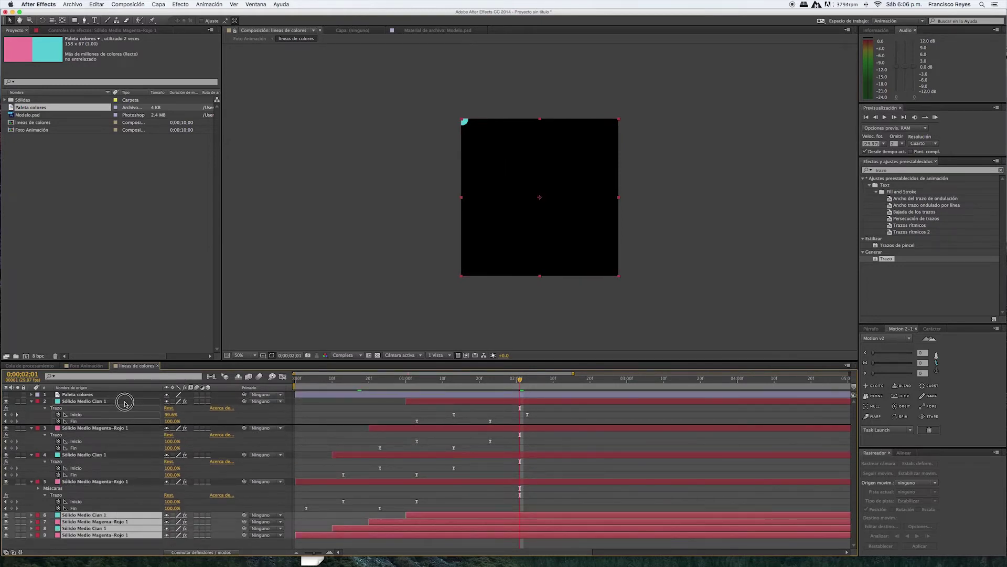
pyautogui.press('u')
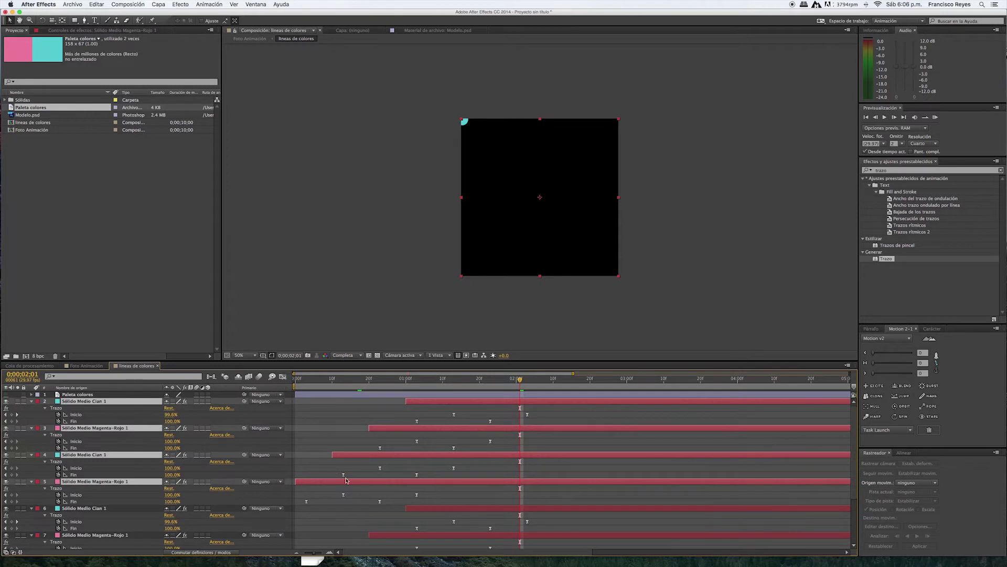
# Step: Offset the four copies later in time and scrub the staggered animation to 1 s 11 f
pyautogui.moveTo(479, 479); pyautogui.dragTo(685, 479)
pyautogui.scroll(-2, 452, 404)
pyautogui.moveTo(446, 378); pyautogui.dragTo(454, 378)
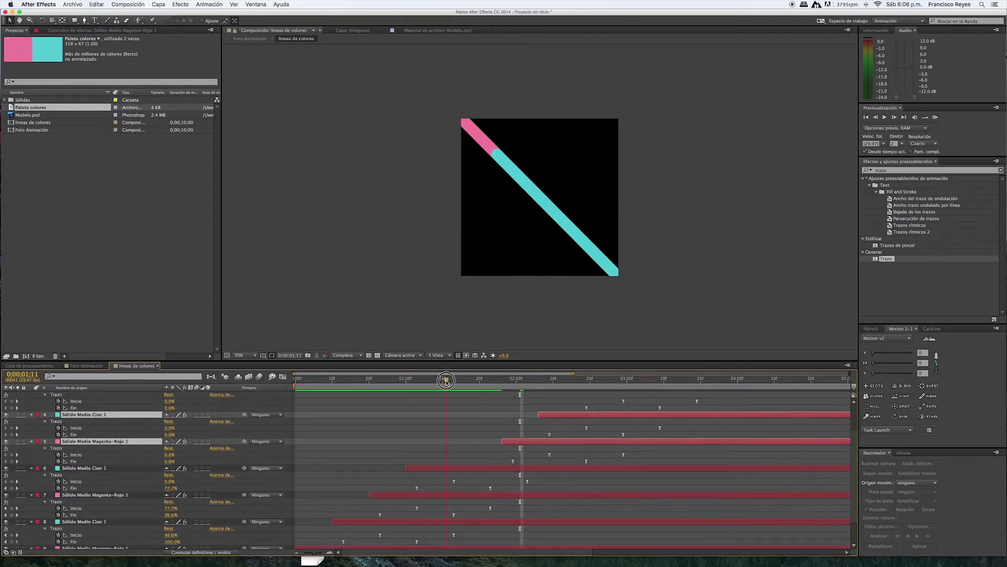
pyautogui.moveTo(531, 444)
pyautogui.mouseDown()
pyautogui.moveTo(461, 444)
pyautogui.moveTo(471, 444)
pyautogui.mouseUp()
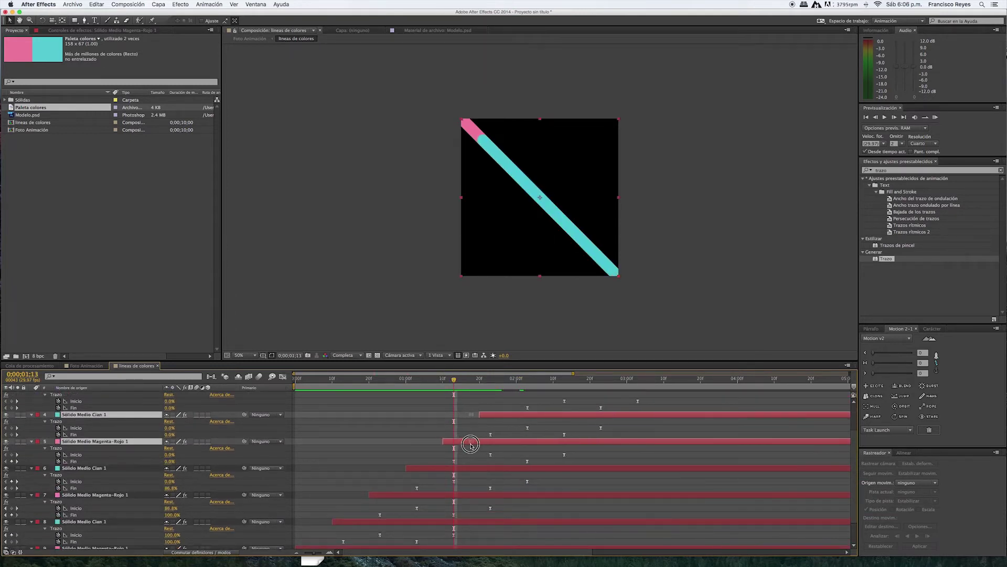
pyautogui.moveTo(455, 386); pyautogui.dragTo(378, 384)
pyautogui.press('space')
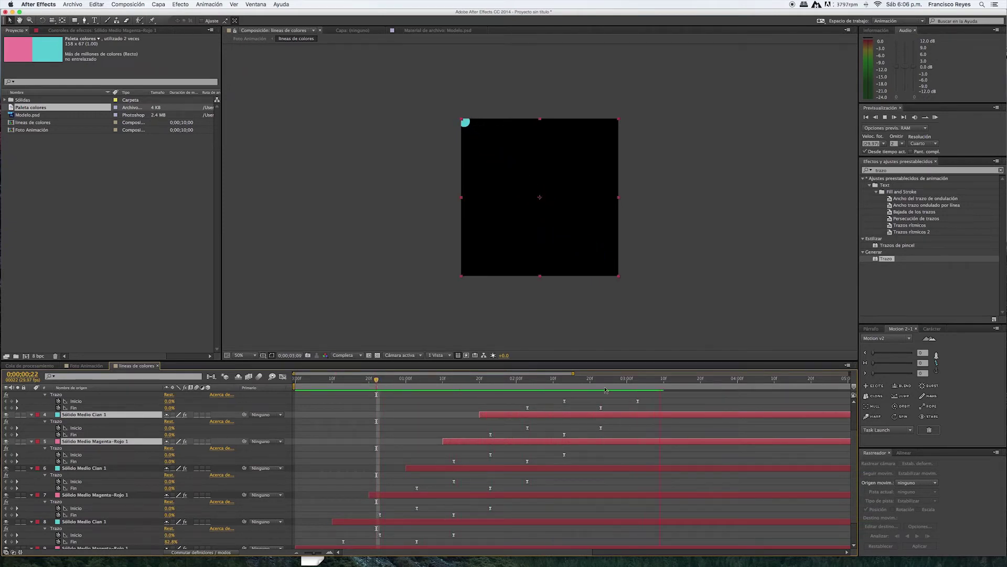
pyautogui.click(660, 379)
pyautogui.scroll(1, 685, 404)
pyautogui.scroll(3, 685, 404)
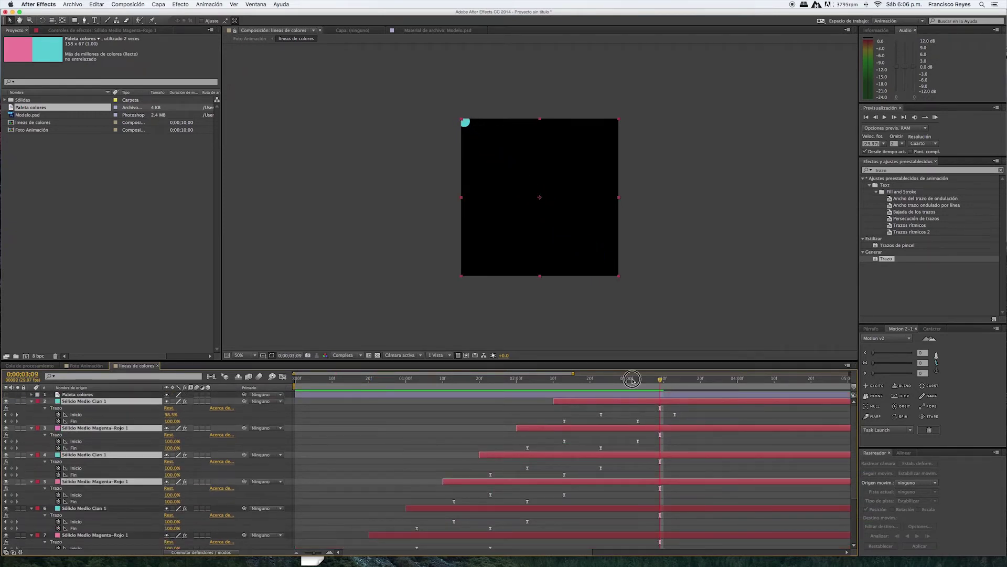
pyautogui.moveTo(632, 380); pyautogui.dragTo(774, 378)
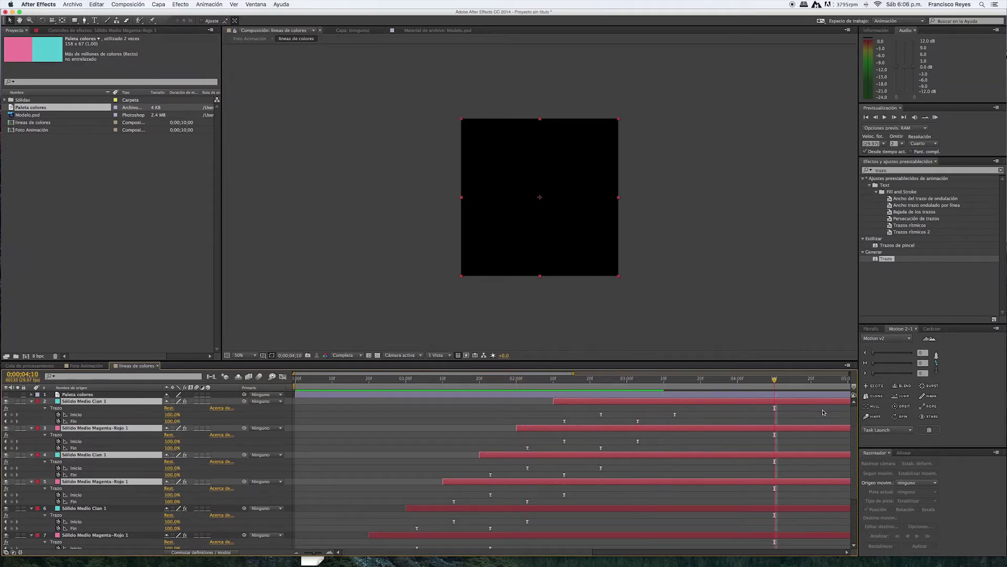
pyautogui.moveTo(651, 382); pyautogui.dragTo(446, 419)
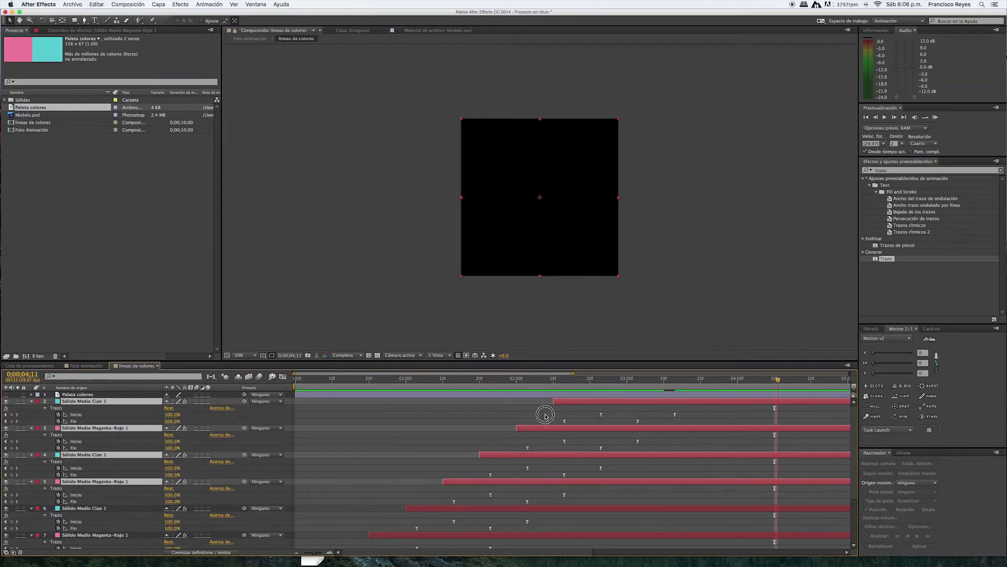
# Step: Duplicate the lower stroke group, move the copies to the top, and delay layers 8 and 9
pyautogui.click(127, 425)
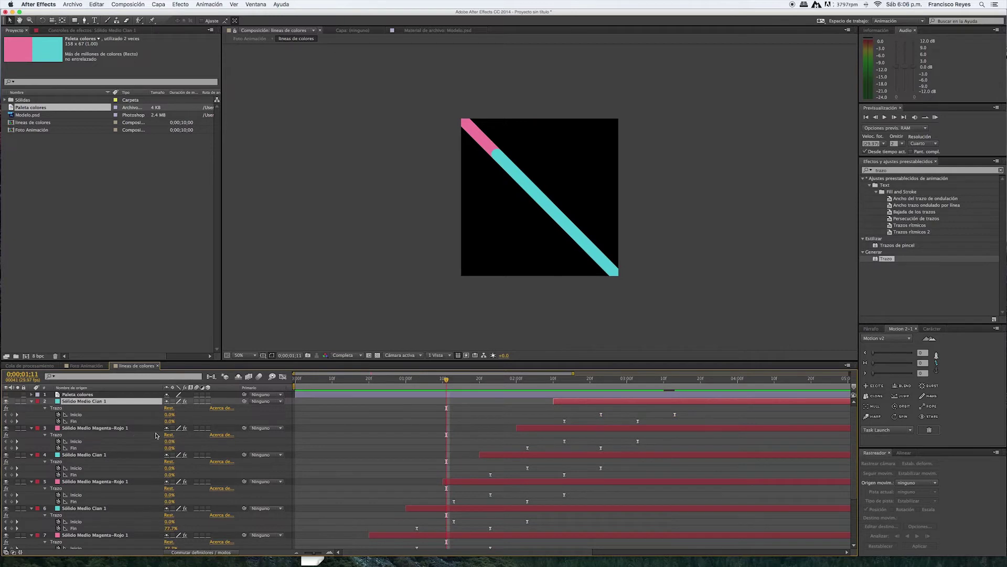
pyautogui.scroll(-3, 199, 447)
pyautogui.keyDown('shift'); pyautogui.click(105, 519); pyautogui.keyUp('shift')
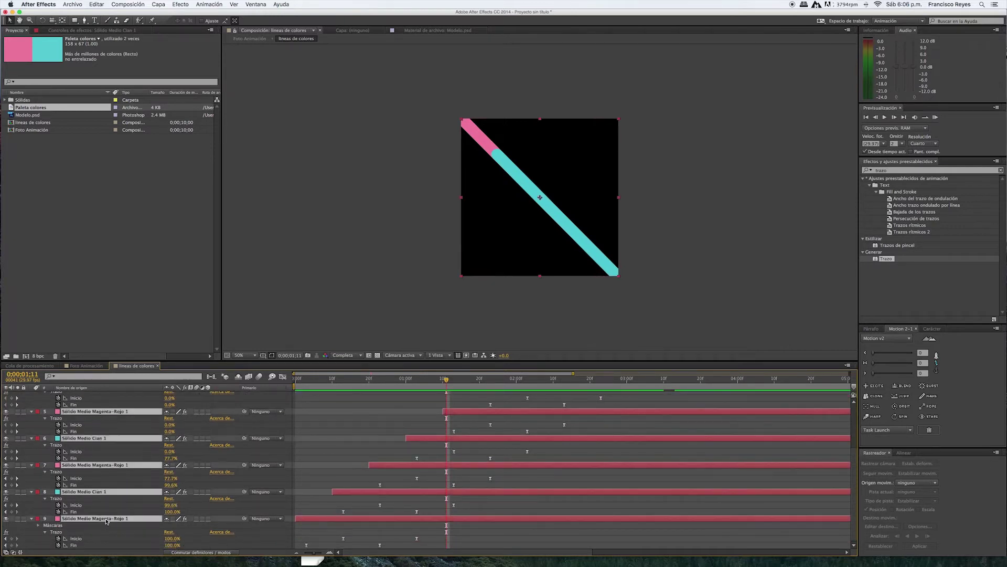
pyautogui.hotkey('ctrl', 'd')
pyautogui.scroll(5, 110, 446)
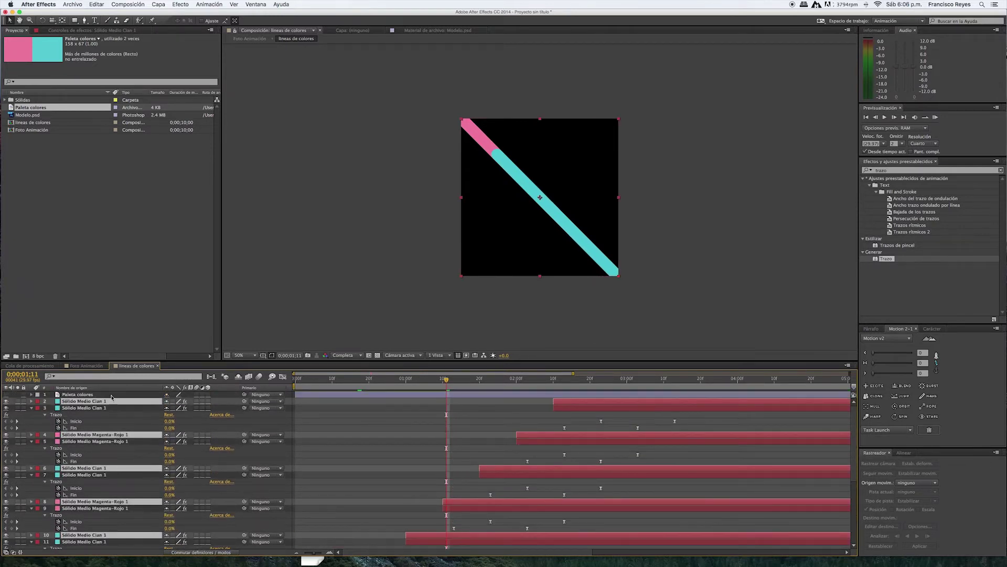
pyautogui.moveTo(111, 402); pyautogui.dragTo(119, 447)
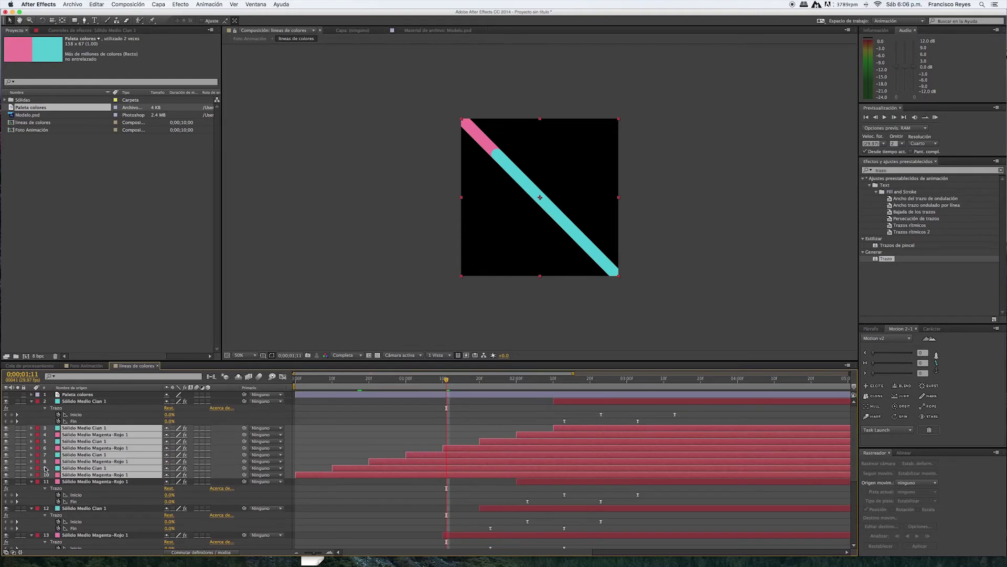
pyautogui.moveTo(103, 437); pyautogui.dragTo(105, 403)
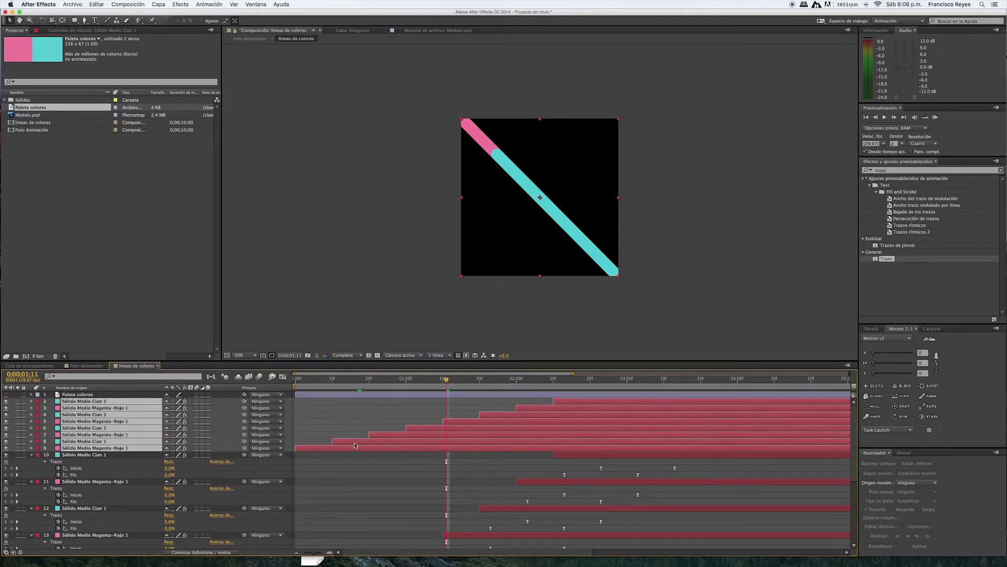
pyautogui.press('u')
pyautogui.scroll(-5, 387, 474)
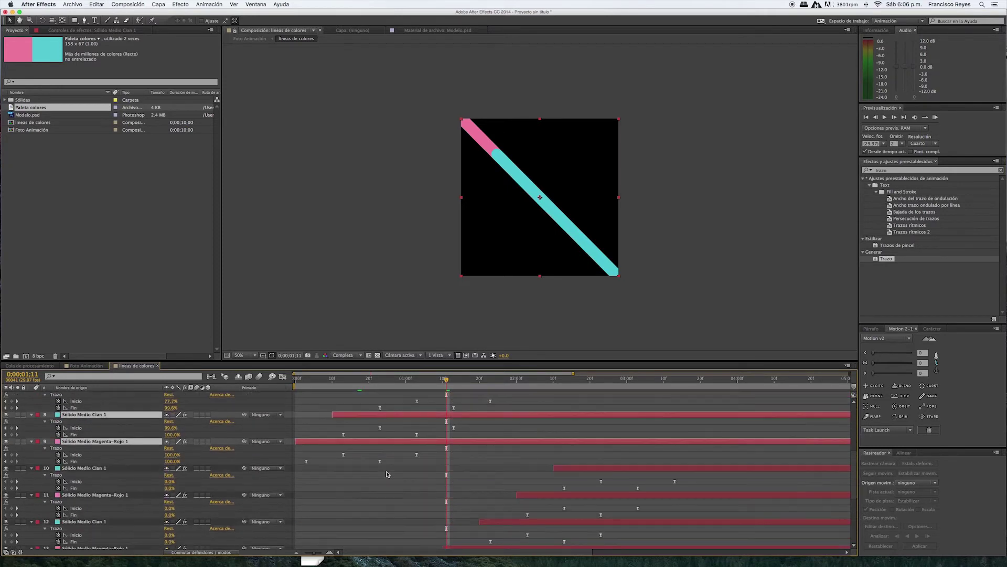
pyautogui.moveTo(447, 445); pyautogui.dragTo(604, 445)
# Step: Nudge layers 8 and 9 slightly later and scrub to 5 seconds 20 frames
pyautogui.click(605, 379)
pyautogui.moveTo(612, 435); pyautogui.dragTo(616, 437)
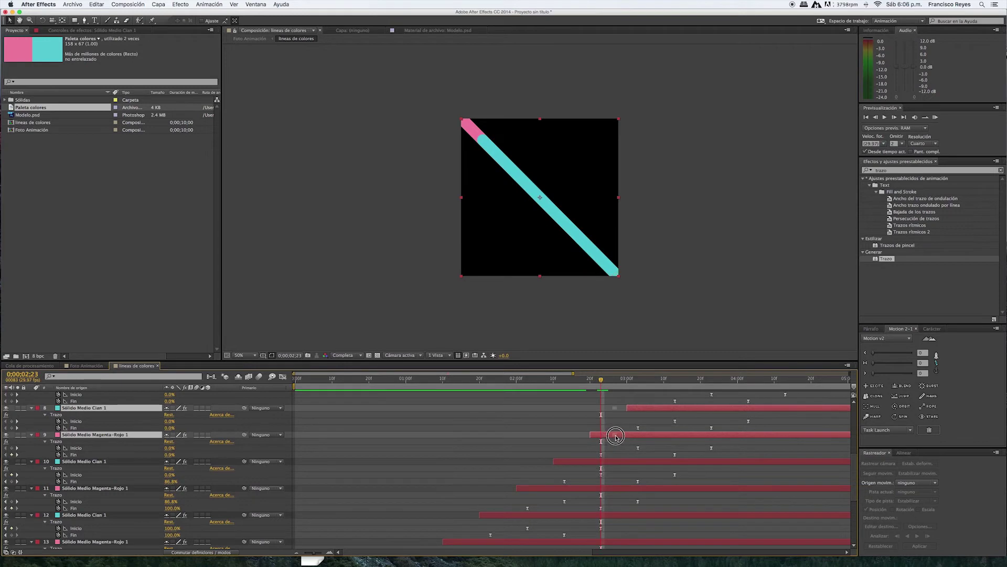
pyautogui.hscroll(3, 616, 454)
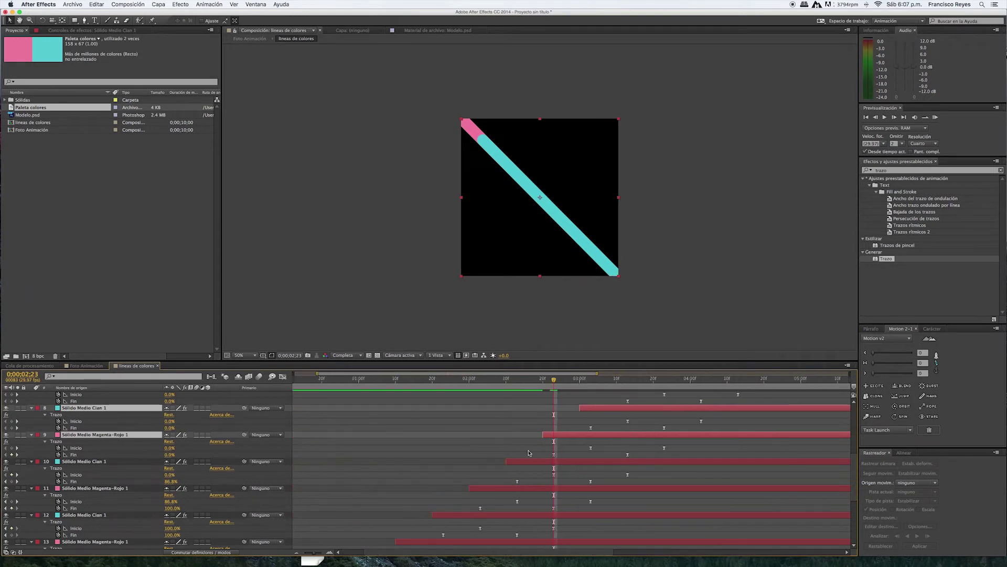
pyautogui.click(571, 458)
pyautogui.moveTo(489, 382); pyautogui.dragTo(627, 407)
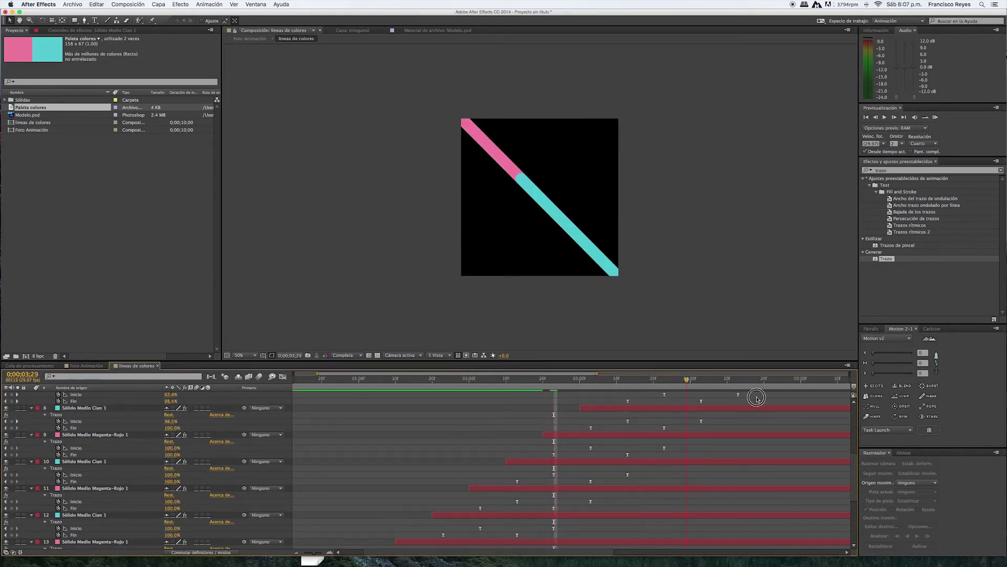
pyautogui.scroll(7, 781, 450)
pyautogui.hscroll(10, 775, 450)
pyautogui.moveTo(443, 383); pyautogui.dragTo(512, 391)
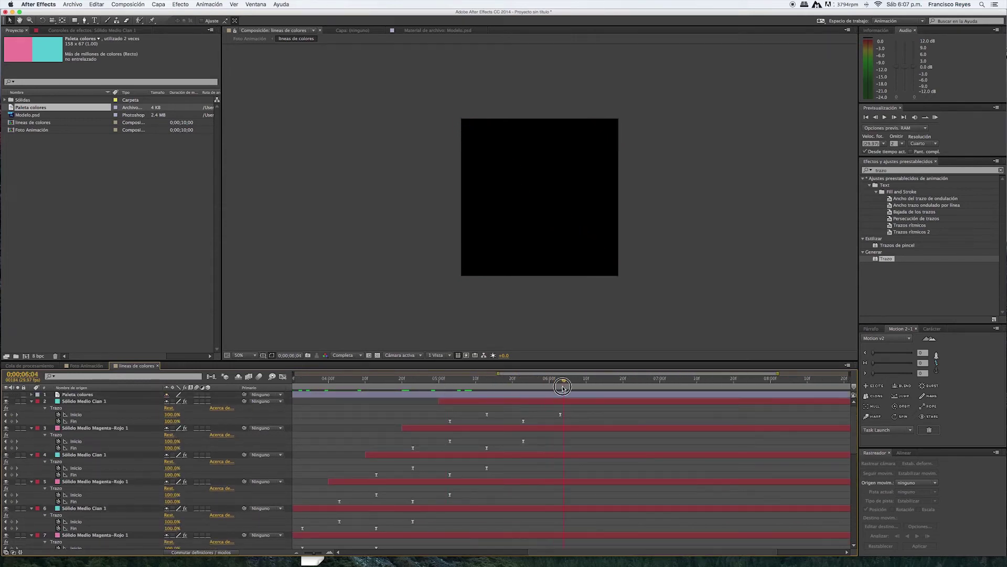
pyautogui.click(512, 391)
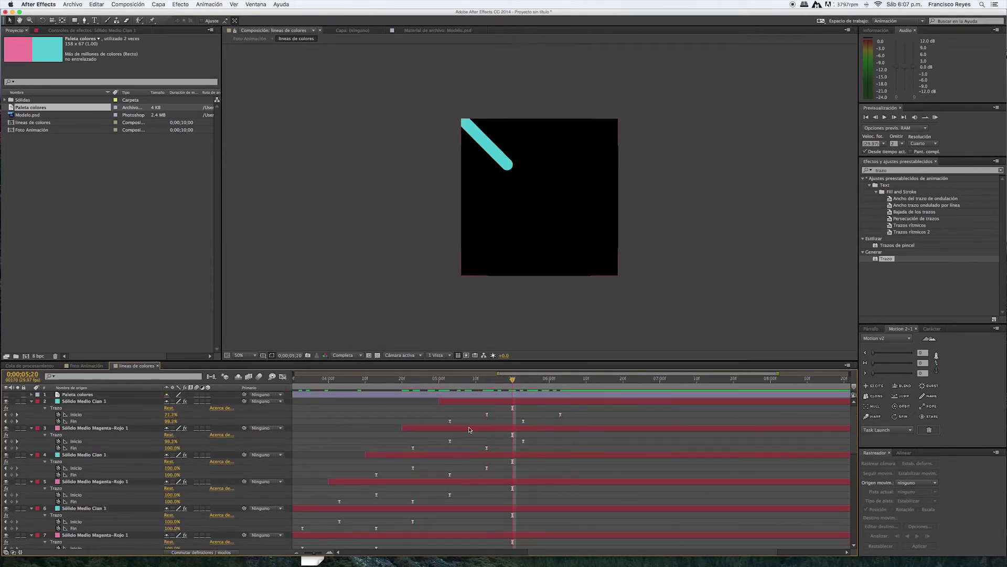
# Step: Duplicate the cyan and magenta-red pair, move it to the top, and start it a few frames later
pyautogui.click(469, 429)
pyautogui.keyDown('shift'); pyautogui.click(462, 403); pyautogui.keyUp('shift')
pyautogui.press('super+d')
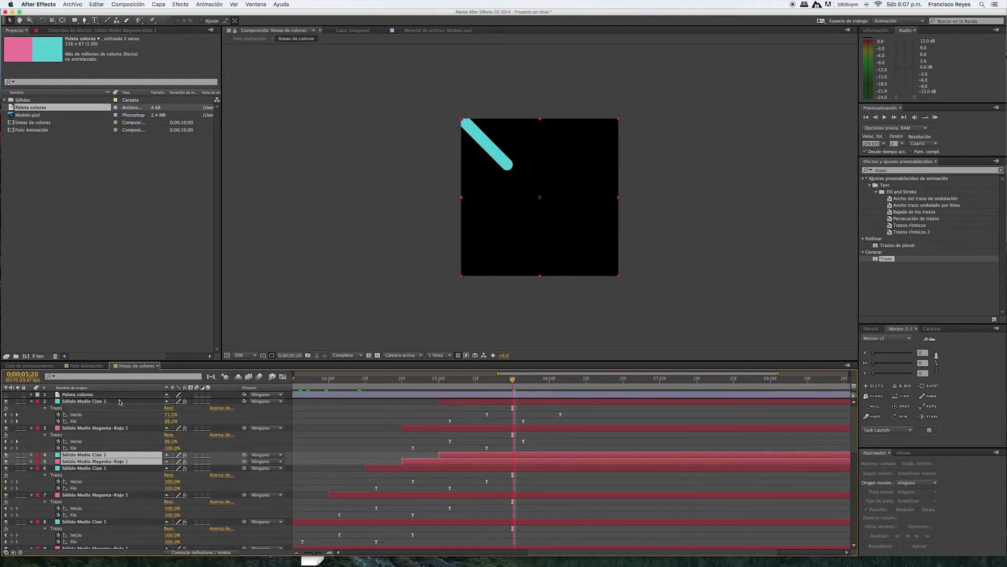
pyautogui.moveTo(120, 392); pyautogui.dragTo(120, 397)
pyautogui.press('u')
pyautogui.moveTo(458, 428); pyautogui.dragTo(500, 434)
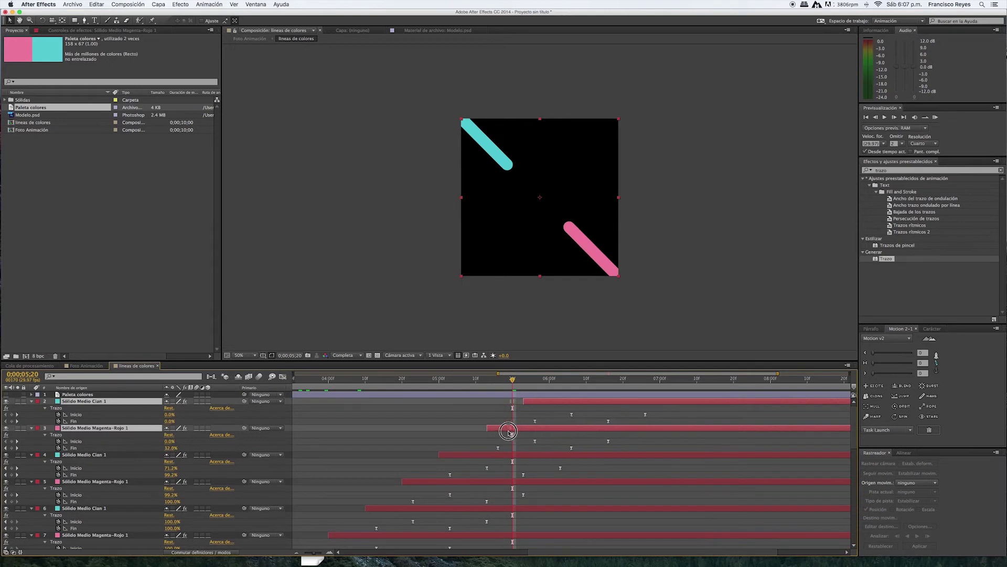
pyautogui.moveTo(480, 378); pyautogui.dragTo(414, 388)
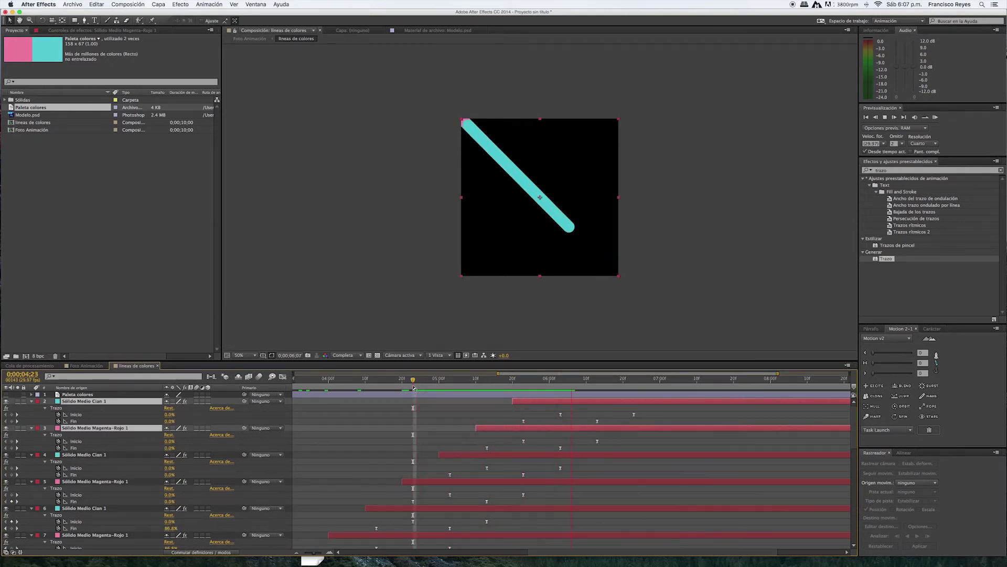
pyautogui.press('space')
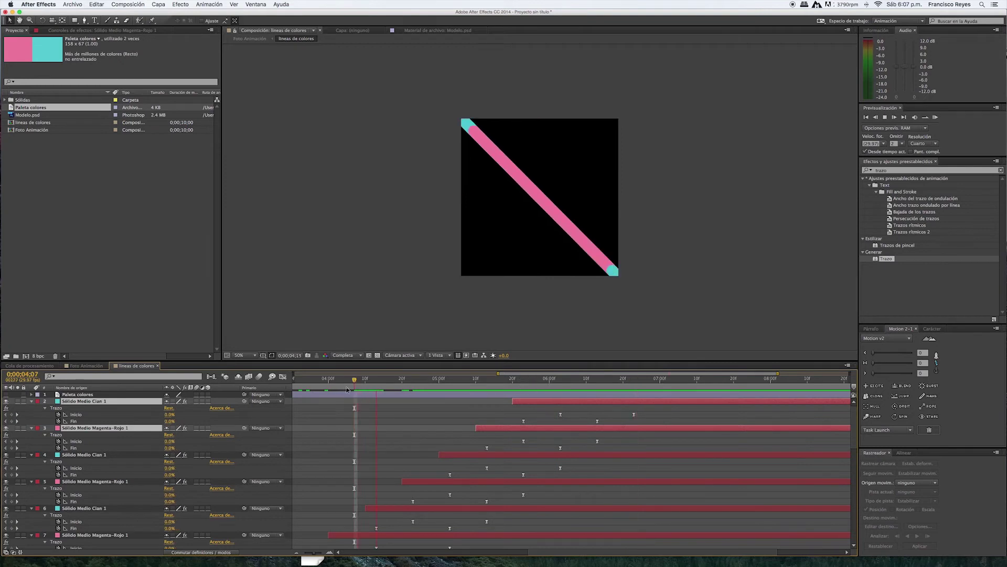
# Step: Play the stroke cascade from the start in Foto Animación
pyautogui.click(86, 365)
pyautogui.press('Home')
pyautogui.press('space')
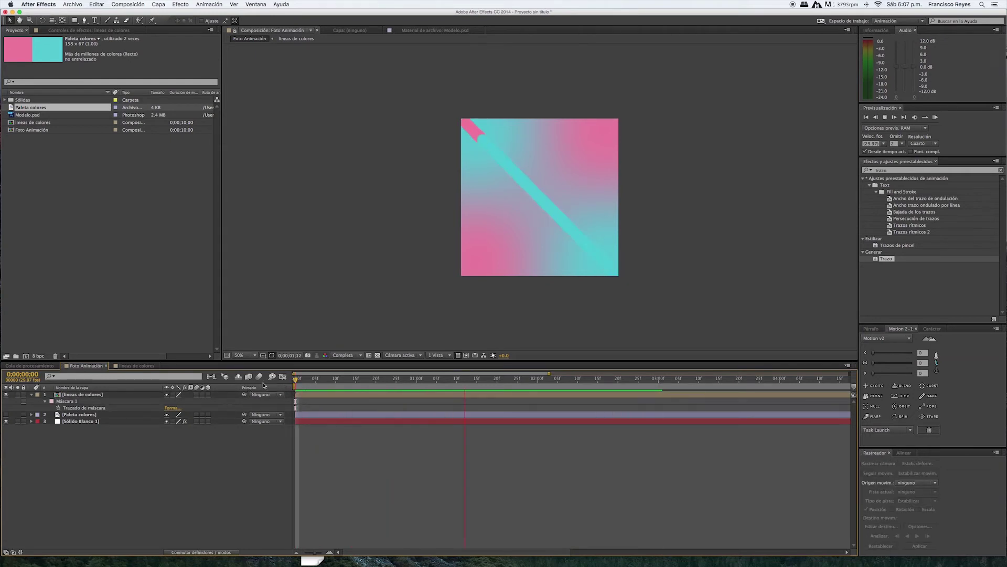
pyautogui.press('m')
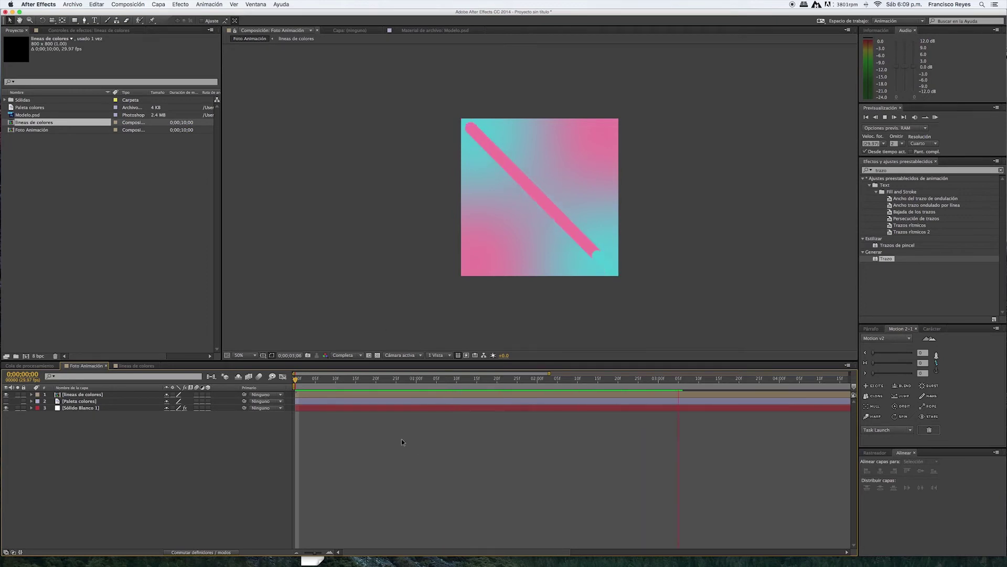
pyautogui.moveTo(297, 381)
pyautogui.mouseDown()
pyautogui.moveTo(384, 386)
pyautogui.moveTo(296, 386)
pyautogui.mouseUp()
pyautogui.press('space')
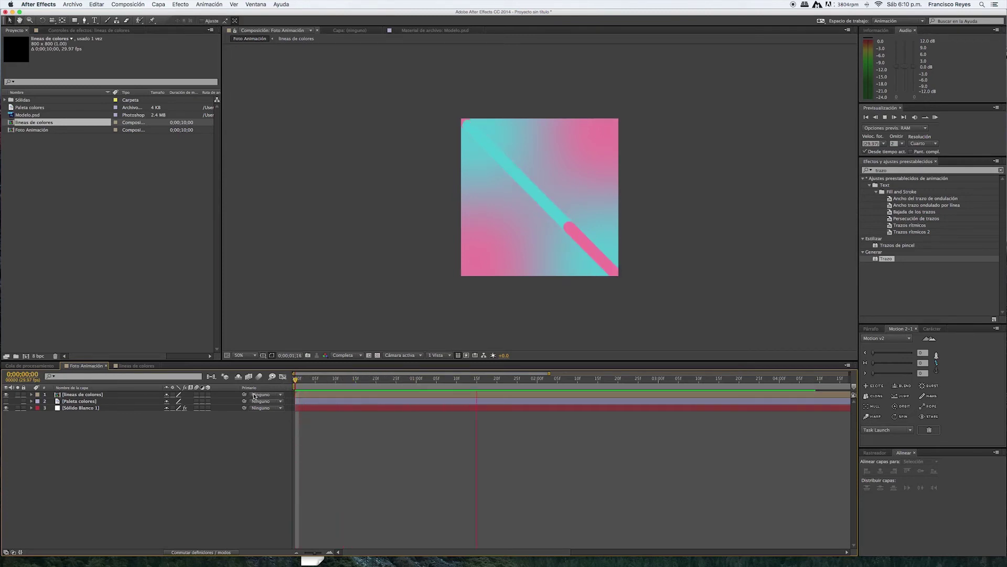
pyautogui.click(161, 429)
pyautogui.click(106, 397)
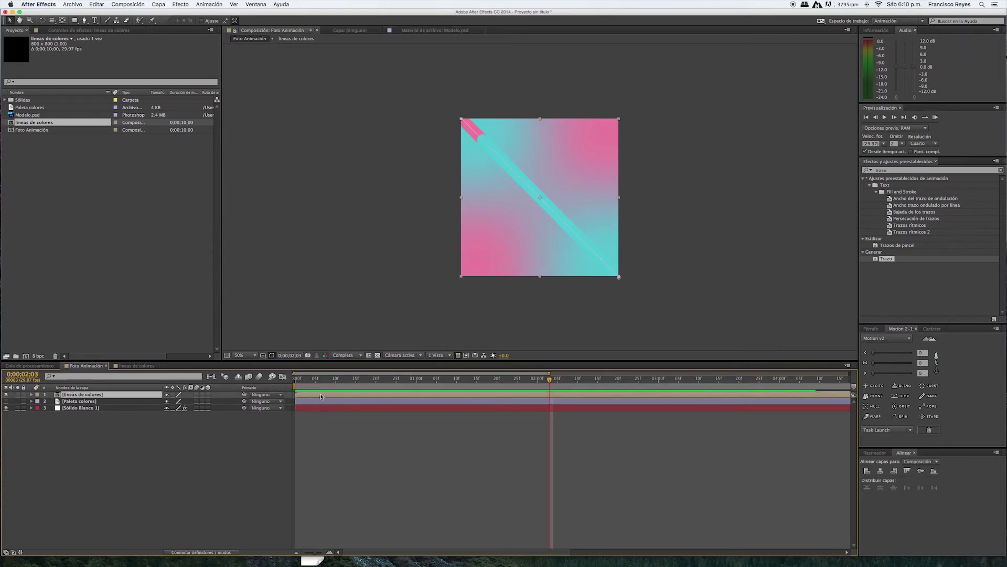
# Step: Duplicate lineas de colores, shift the copy slightly left, and rotate it
pyautogui.press('super+d')
pyautogui.moveTo(580, 257); pyautogui.dragTo(559, 258)
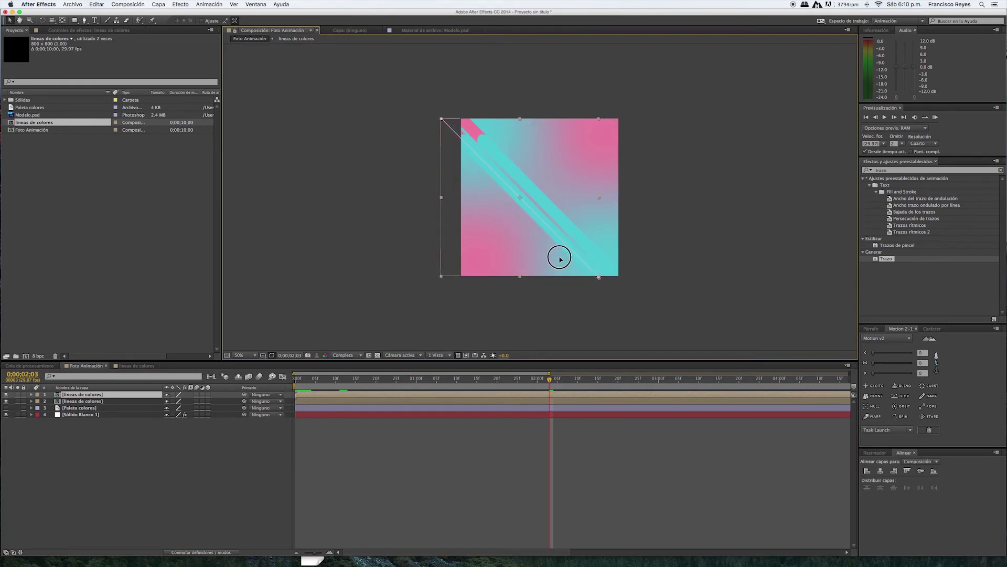
pyautogui.moveTo(559, 259)
pyautogui.mouseDown()
pyautogui.moveTo(544, 259)
pyautogui.moveTo(558, 260)
pyautogui.mouseUp()
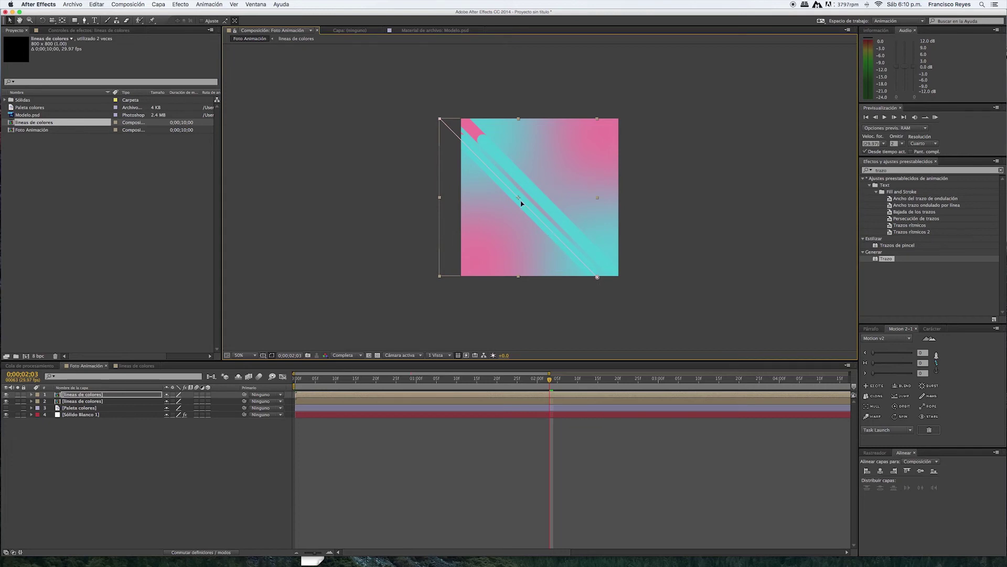
pyautogui.press('w')
pyautogui.moveTo(571, 246)
pyautogui.mouseDown()
pyautogui.moveTo(491, 159)
pyautogui.moveTo(464, 173)
pyautogui.mouseUp()
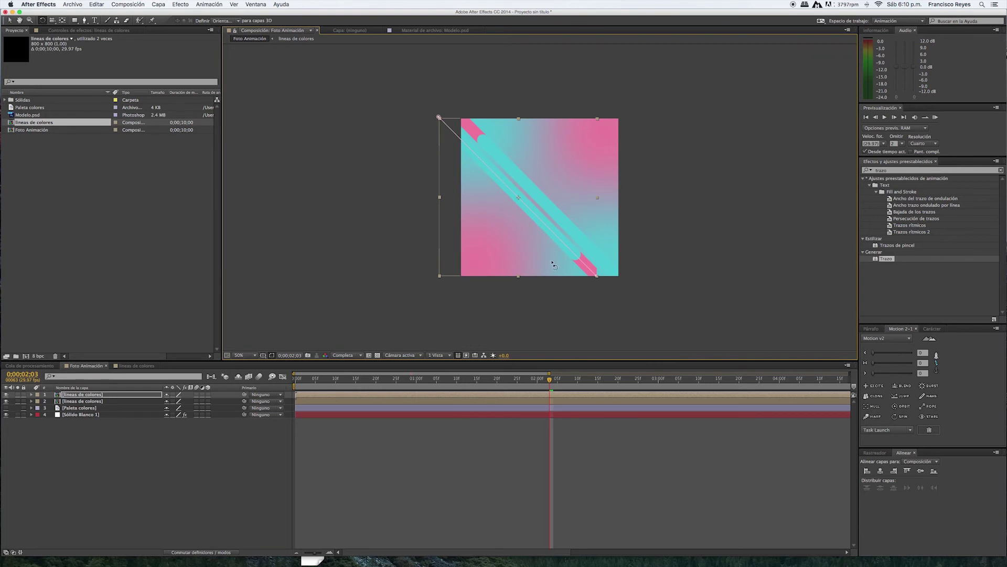
# Step: Make a third stripe copy and move it further left
pyautogui.click(141, 439)
pyautogui.click(451, 131)
pyautogui.press('super+d')
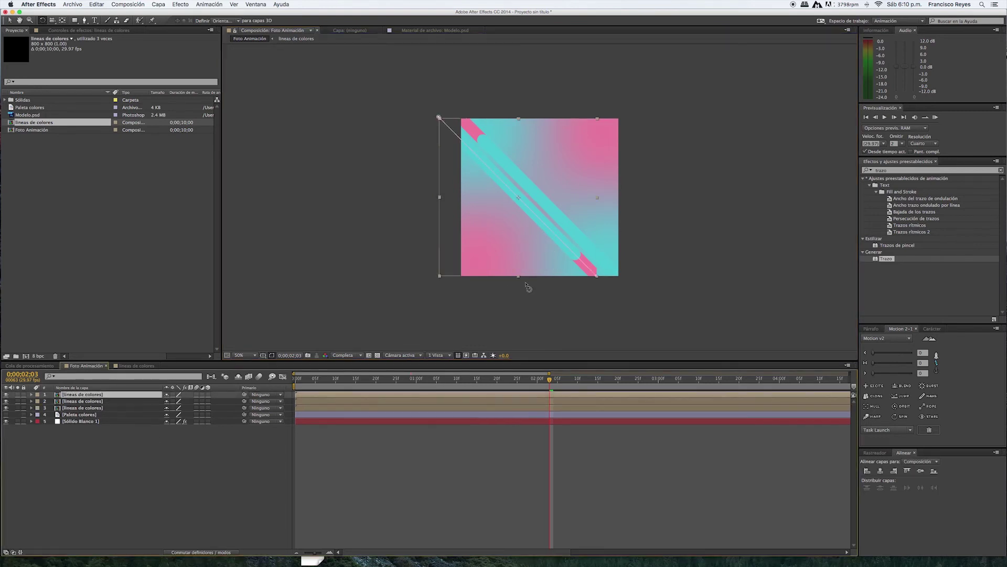
pyautogui.moveTo(570, 263); pyautogui.dragTo(547, 265)
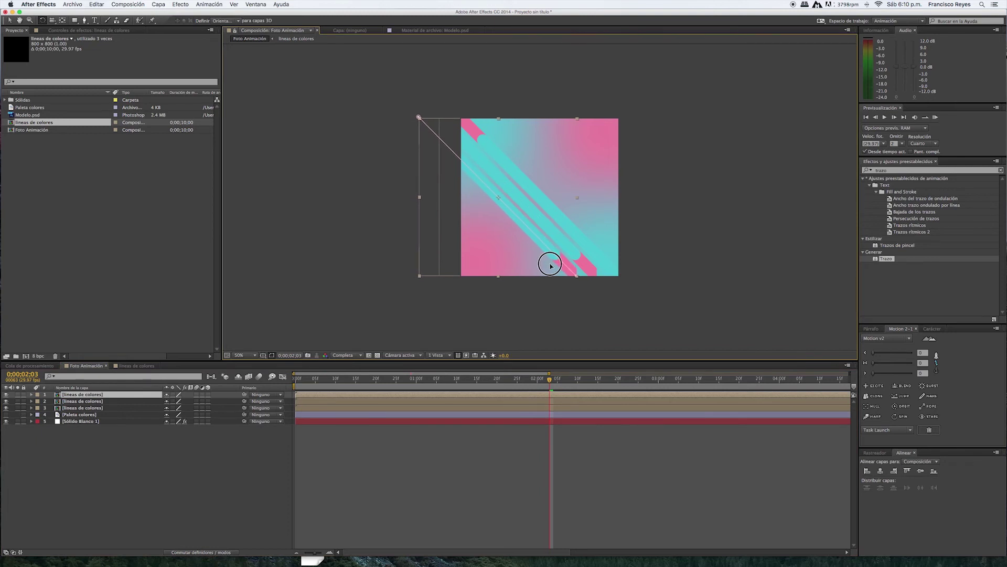
pyautogui.moveTo(548, 265); pyautogui.dragTo(548, 265)
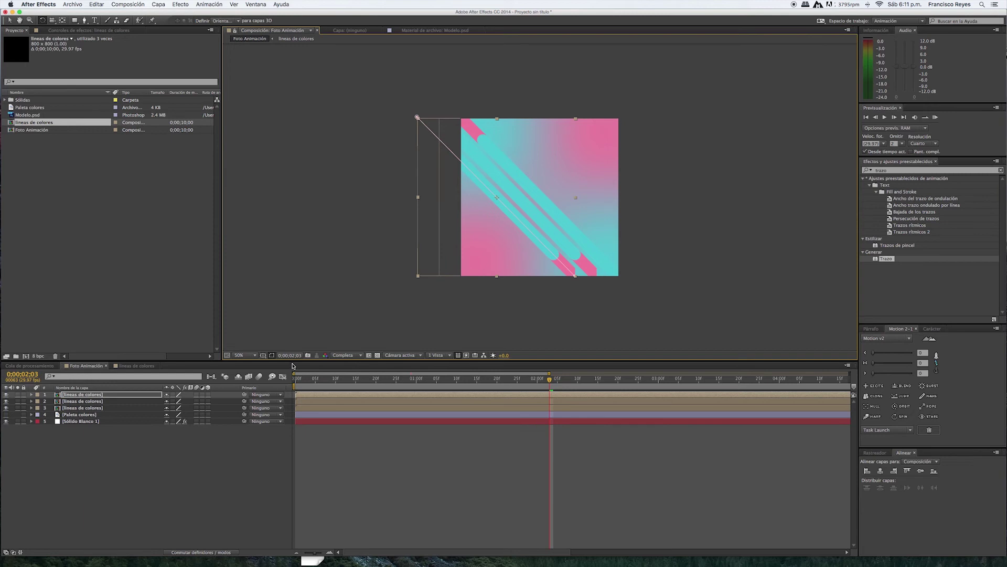
# Step: Add a fourth copy further left, preview, then nudge it right and rotate it steeply
pyautogui.hotkey('ctrl', 'd')
pyautogui.moveTo(531, 261)
pyautogui.mouseDown()
pyautogui.moveTo(511, 263)
pyautogui.moveTo(414, 190)
pyautogui.moveTo(441, 182)
pyautogui.mouseUp()
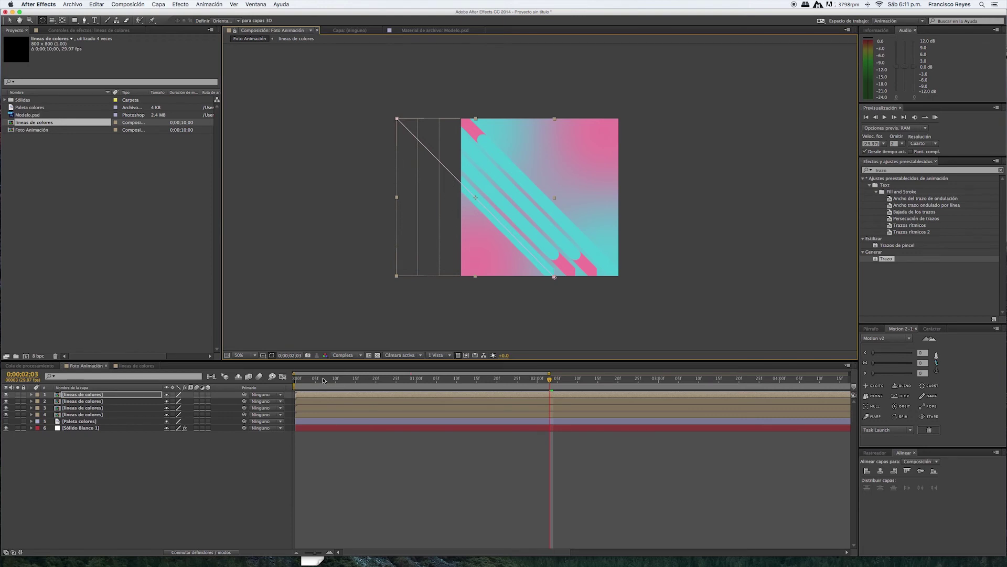
pyautogui.click(296, 379)
pyautogui.press('space')
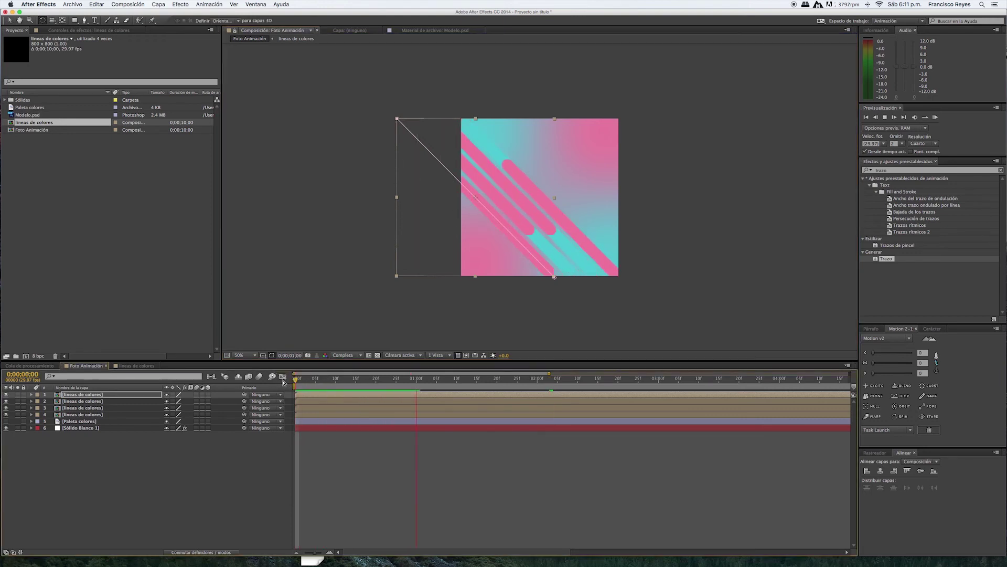
pyautogui.press('space')
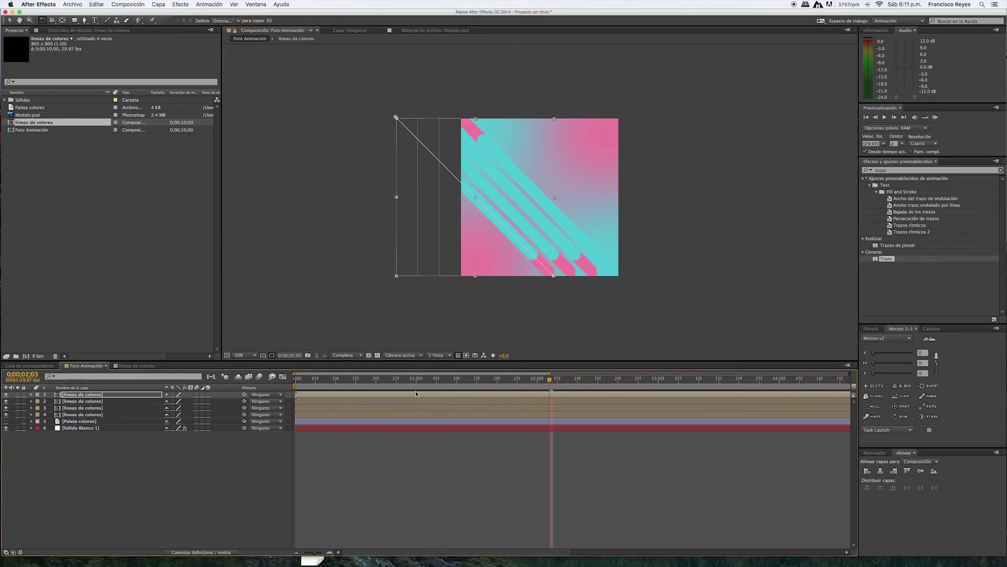
pyautogui.hotkey('shift', 'Right')
pyautogui.hotkey('shift', 'Right')
pyautogui.hotkey('shift', 'Right')
pyautogui.moveTo(567, 250); pyautogui.dragTo(508, 148)
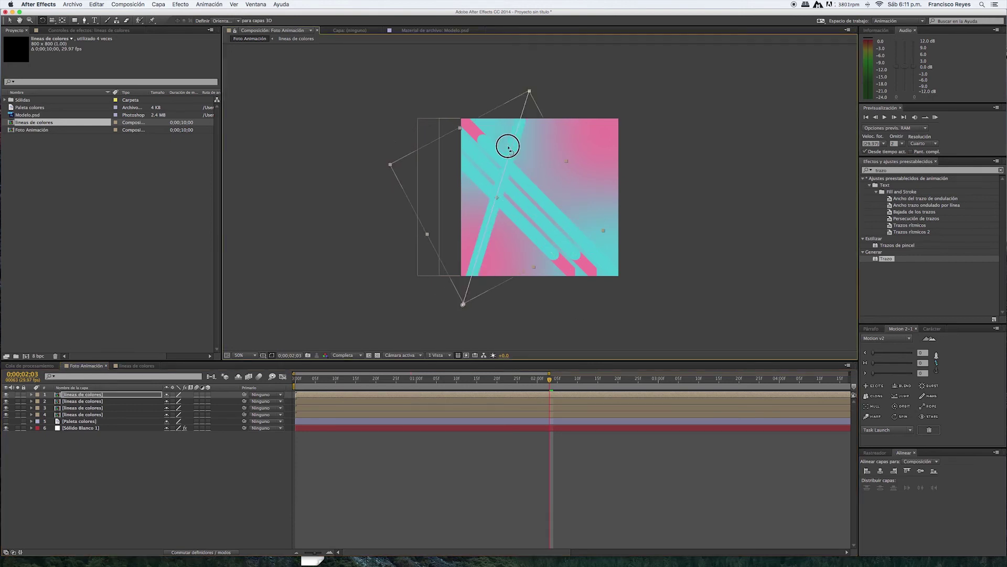
# Step: Remove the rotated stripe layer, reposition the top lineas de colores copy, and preview the animation
pyautogui.press('Delete')
pyautogui.click(543, 257)
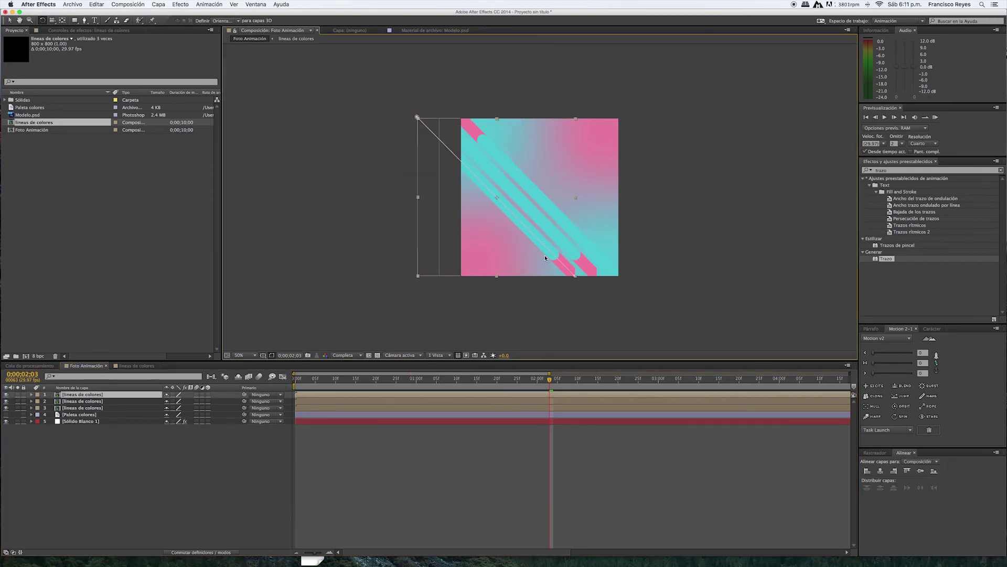
pyautogui.press('Home')
pyautogui.press('space')
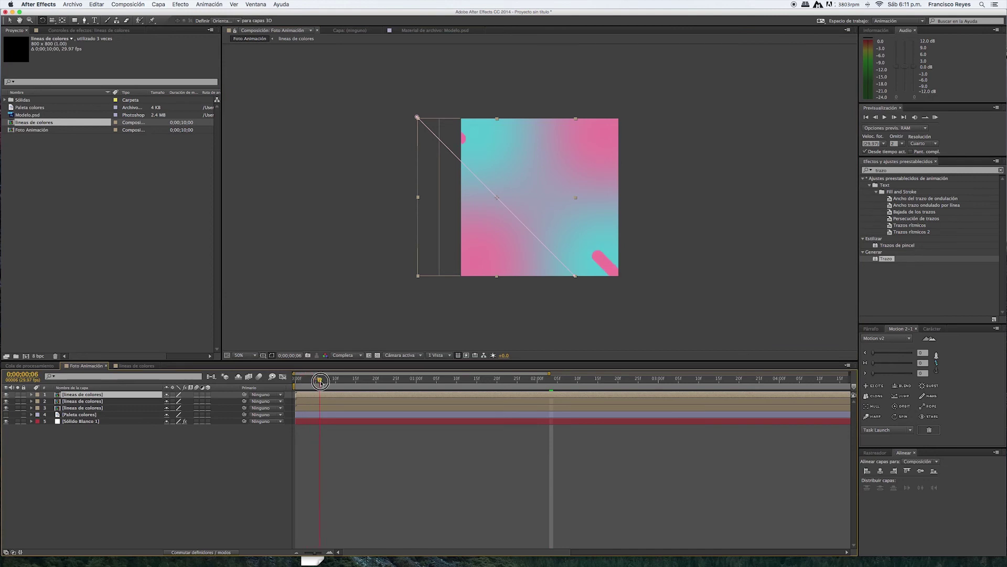
pyautogui.moveTo(562, 245); pyautogui.dragTo(449, 139)
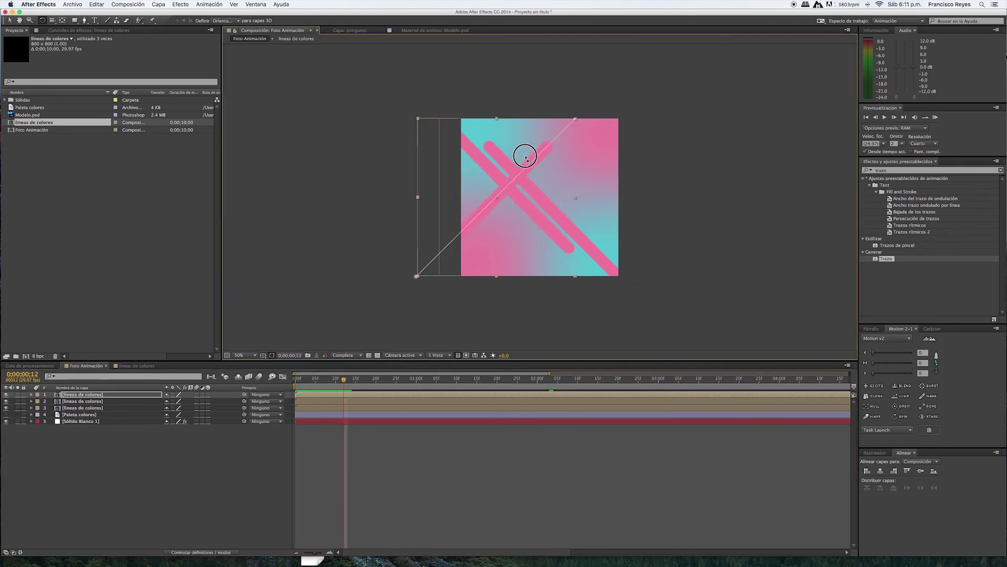
pyautogui.press('Home')
pyautogui.press('space')
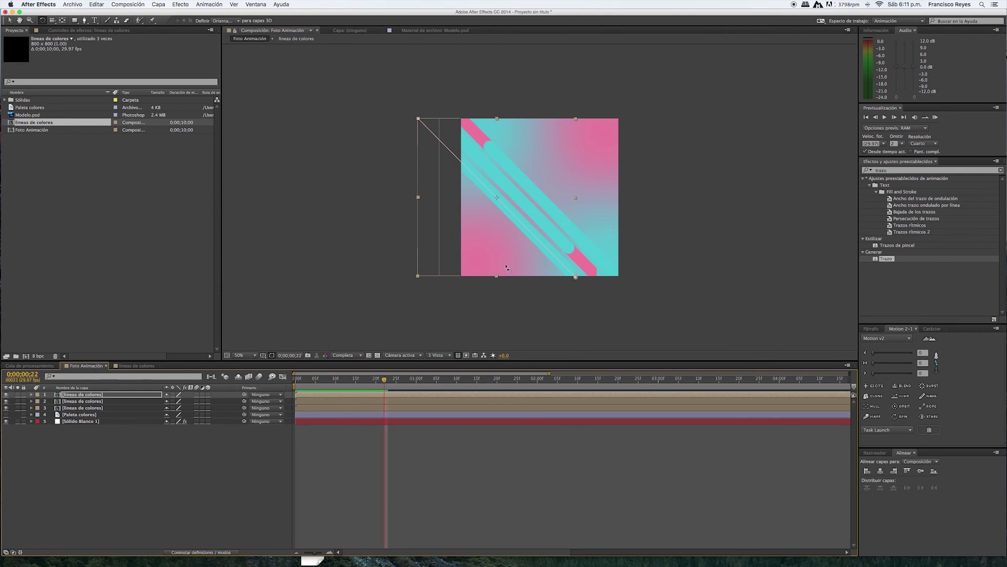
# Step: Add two more lineas de colores copies, each shifted further left, making five parallel stripes
pyautogui.hotkey('ctrl', 'd')
pyautogui.moveTo(538, 249)
pyautogui.mouseDown()
pyautogui.moveTo(517, 249)
pyautogui.moveTo(420, 156)
pyautogui.mouseUp()
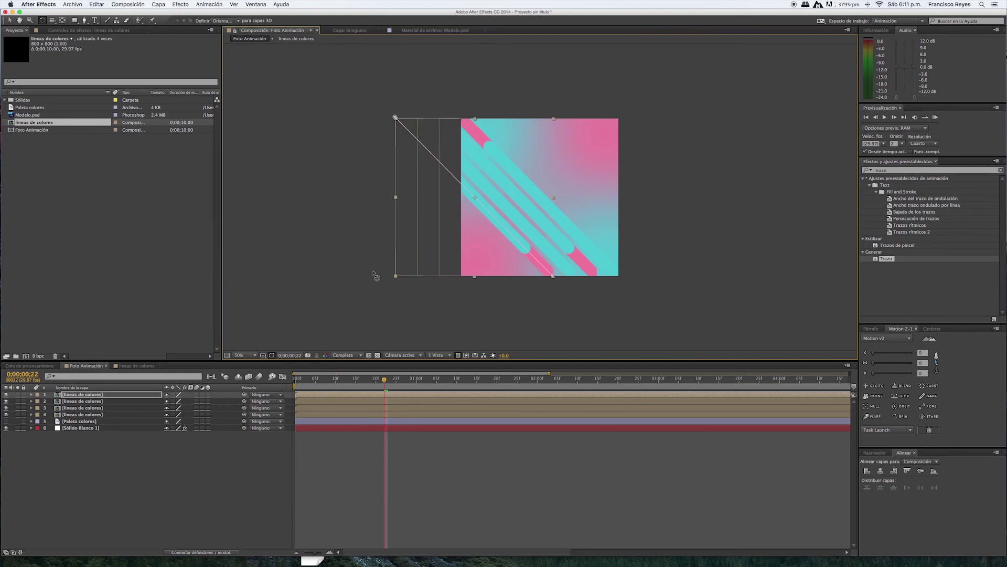
pyautogui.moveTo(313, 383); pyautogui.dragTo(378, 389)
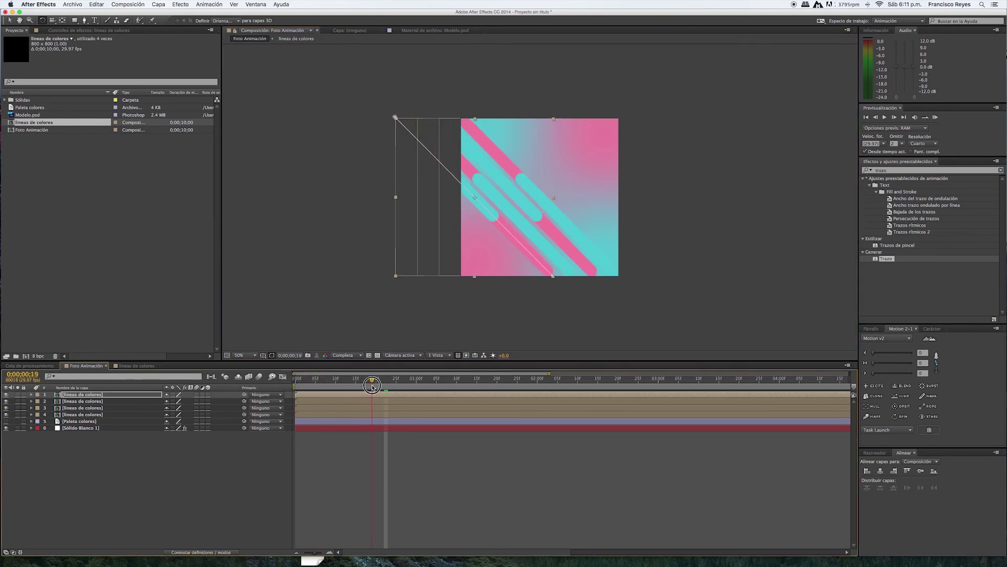
pyautogui.hotkey('ctrl', 'd')
pyautogui.moveTo(532, 239)
pyautogui.mouseDown()
pyautogui.moveTo(511, 241)
pyautogui.moveTo(366, 179)
pyautogui.mouseUp()
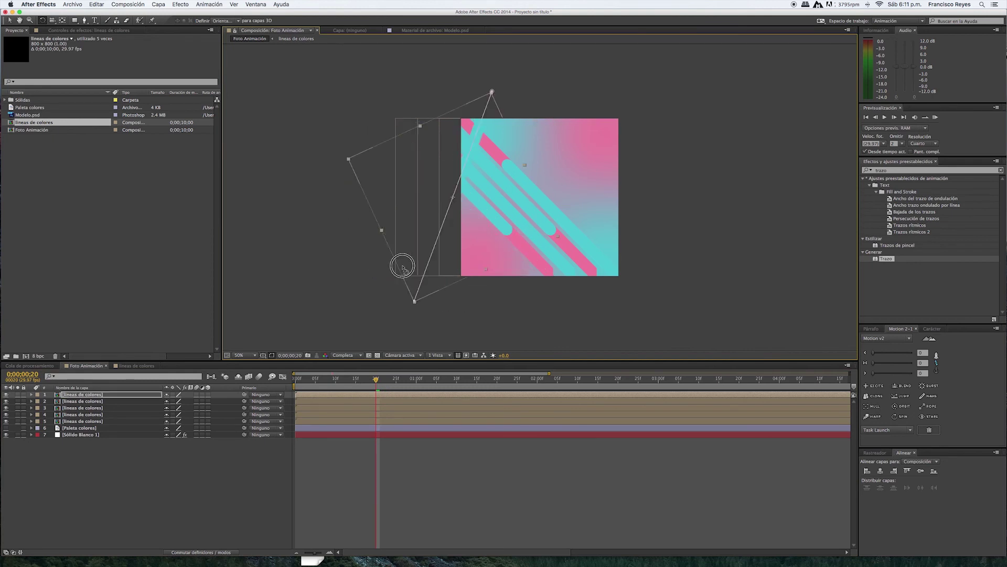
pyautogui.press('space')
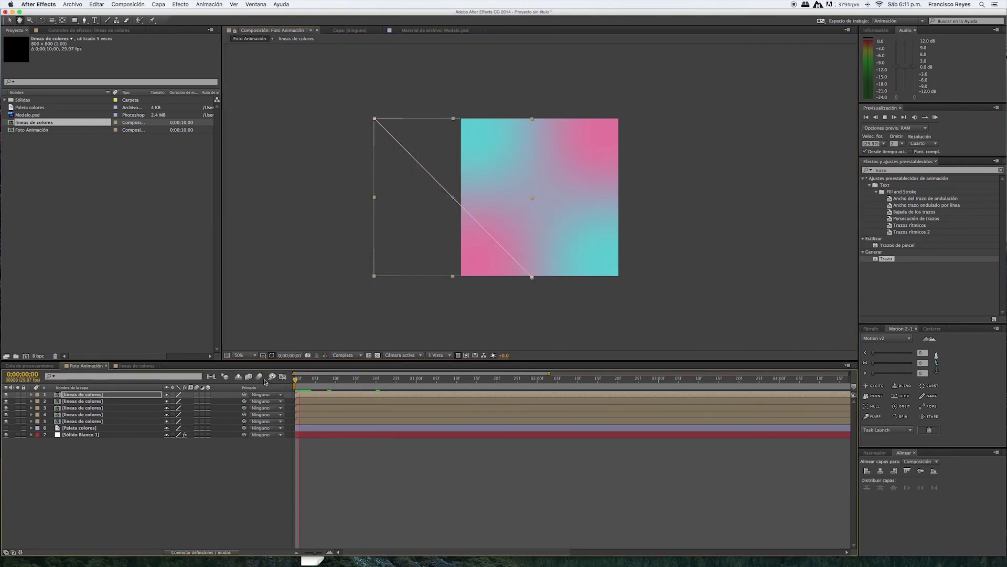
# Step: Add sixth and seventh stripe copies, each shifted further left to widen the pattern
pyautogui.hotkey('ctrl', 'd')
pyautogui.moveTo(502, 263)
pyautogui.mouseDown()
pyautogui.moveTo(479, 263)
pyautogui.moveTo(362, 141)
pyautogui.mouseUp()
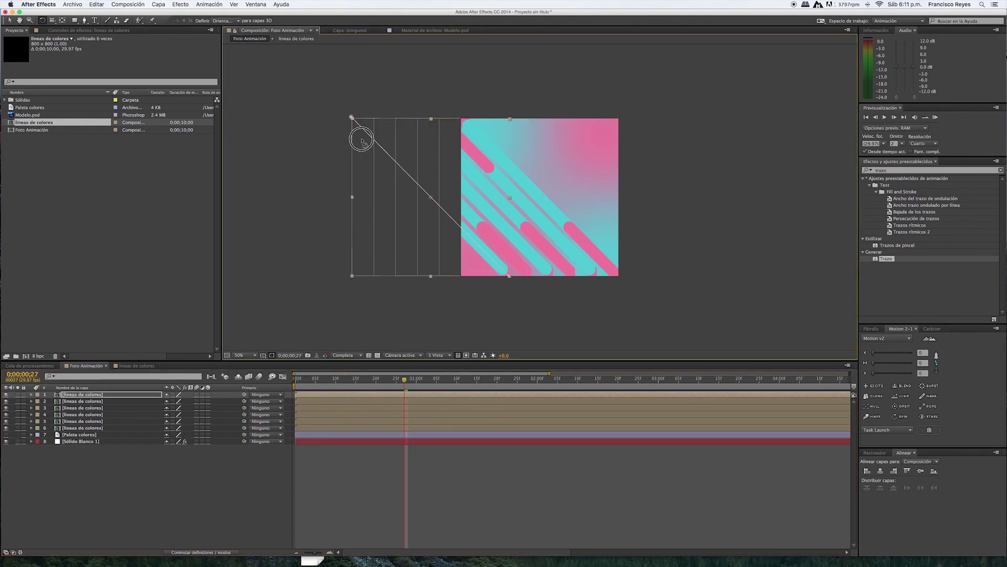
pyautogui.hotkey('ctrl', 'd')
pyautogui.moveTo(483, 271); pyautogui.dragTo(462, 271)
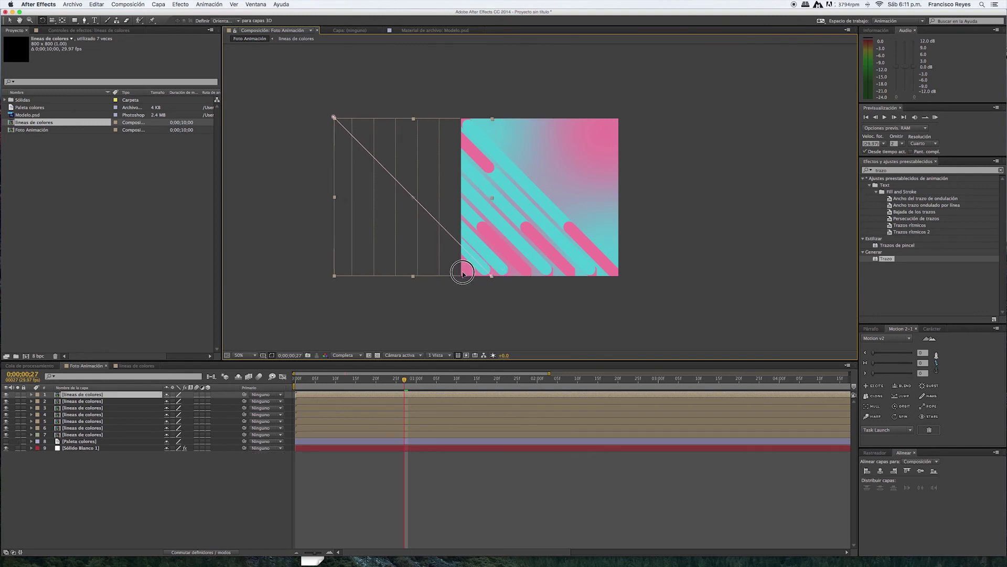
pyautogui.moveTo(480, 231); pyautogui.dragTo(340, 182)
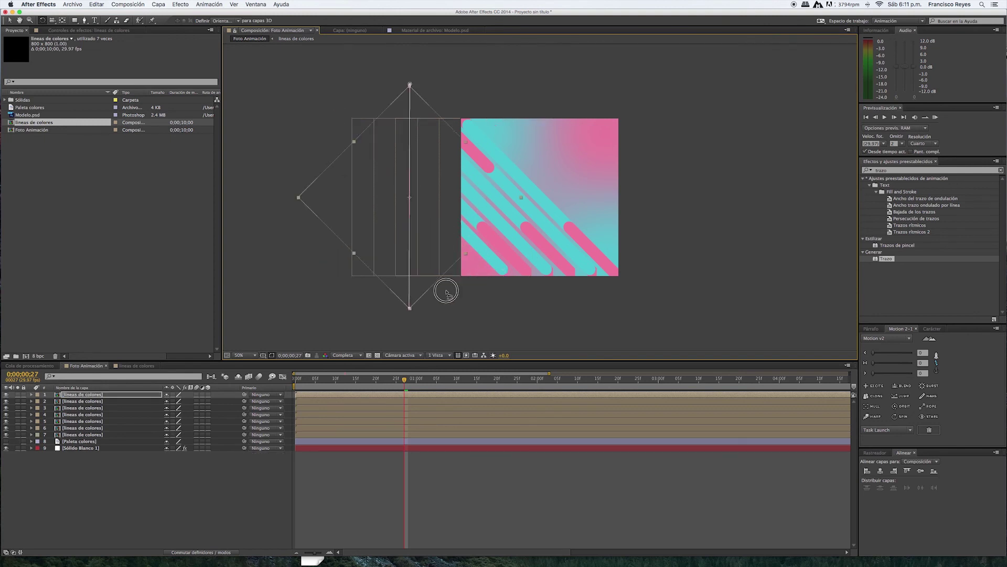
# Step: Replay the seven-stripe animation from the start and deselect all layers
pyautogui.click(299, 379)
pyautogui.press('space')
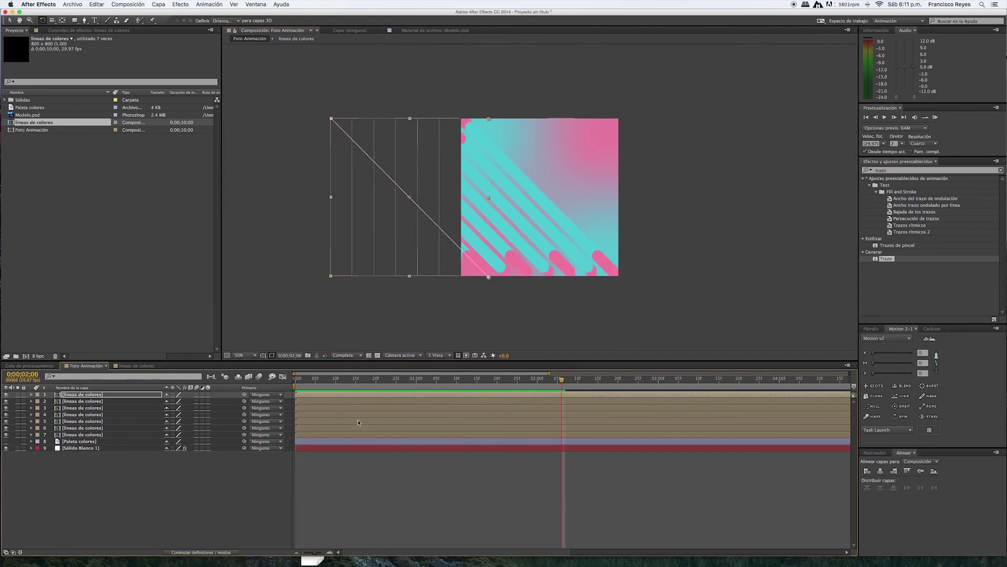
pyautogui.press('super+shift+a')
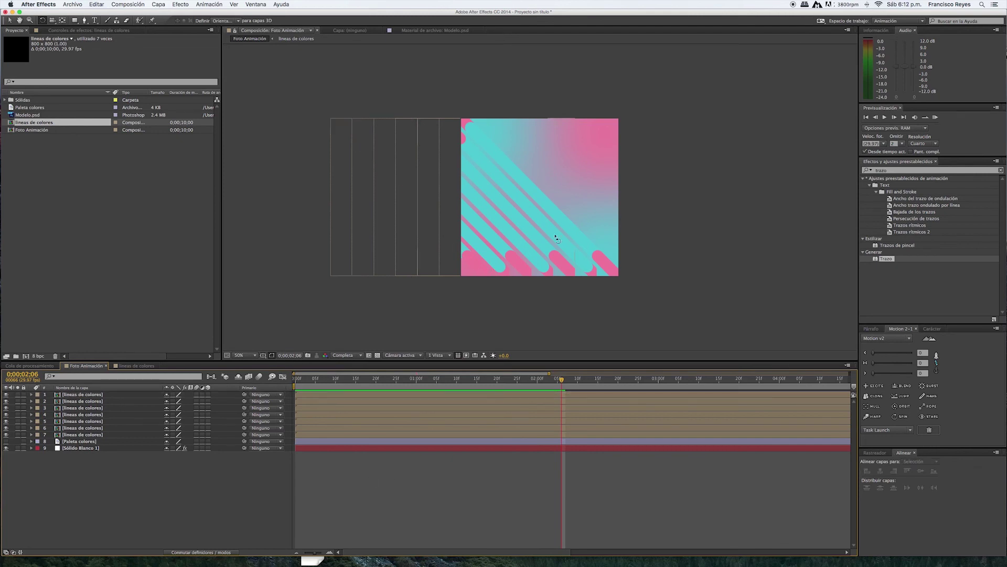